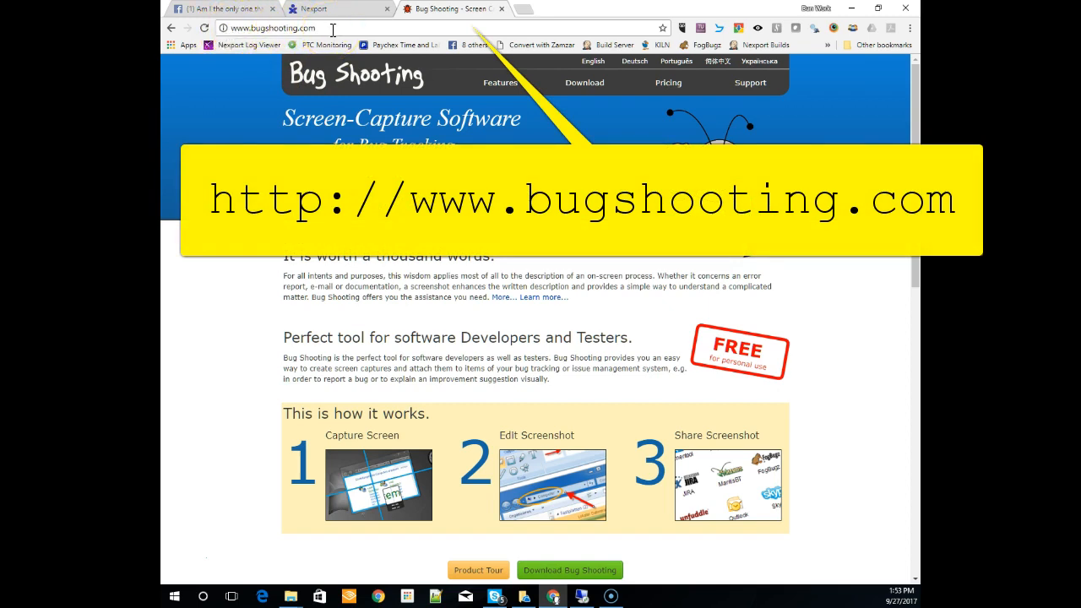
# Review the Bug Shooting website's Download and Pricing pages, and return to the Nexport page.
pyautogui.click(596, 83)
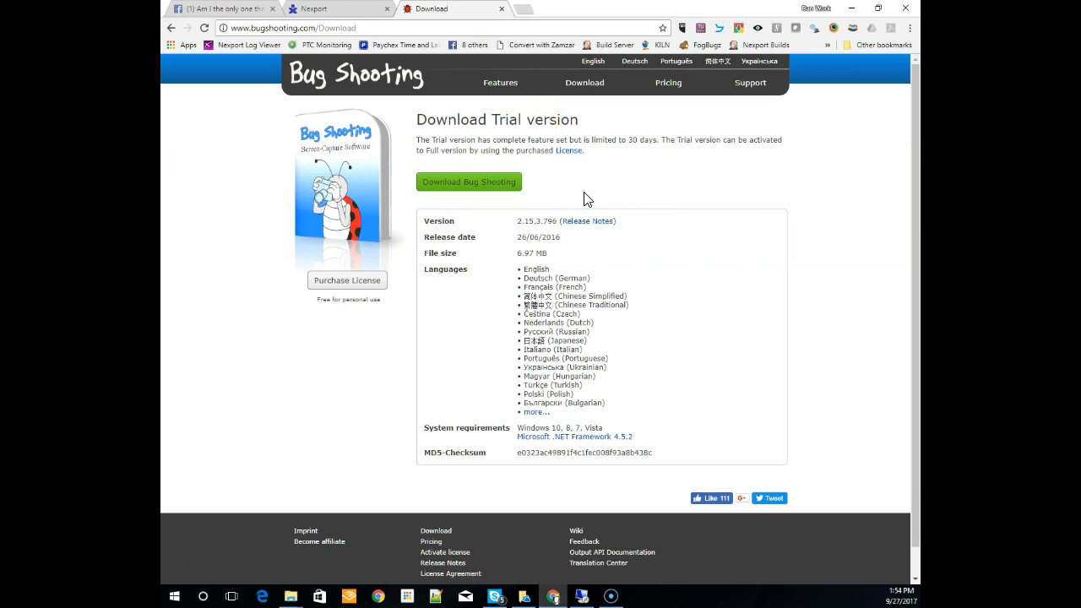
pyautogui.click(668, 84)
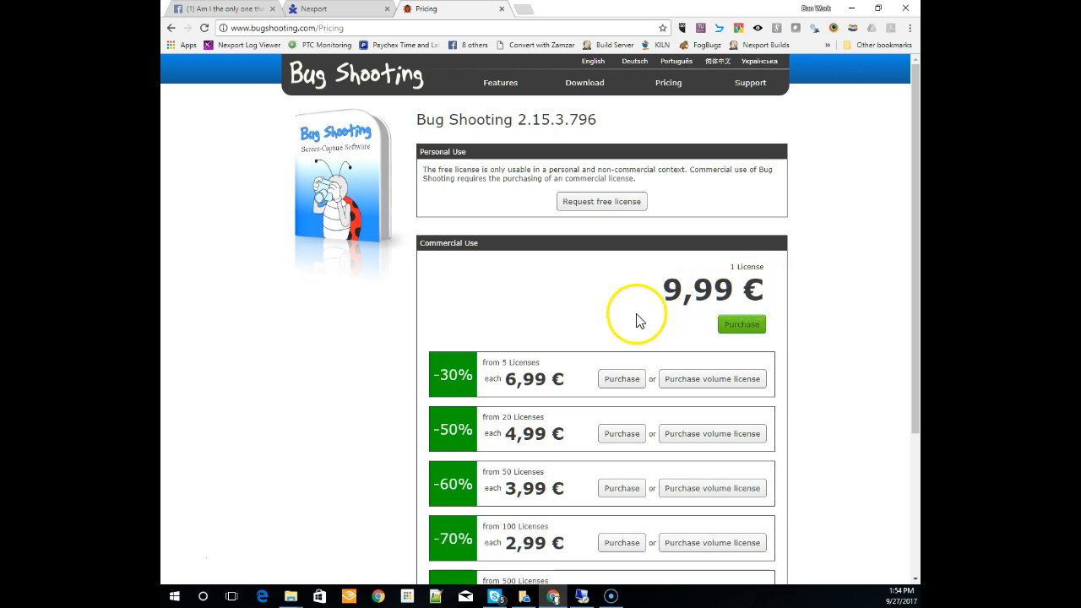
pyautogui.click(338, 13)
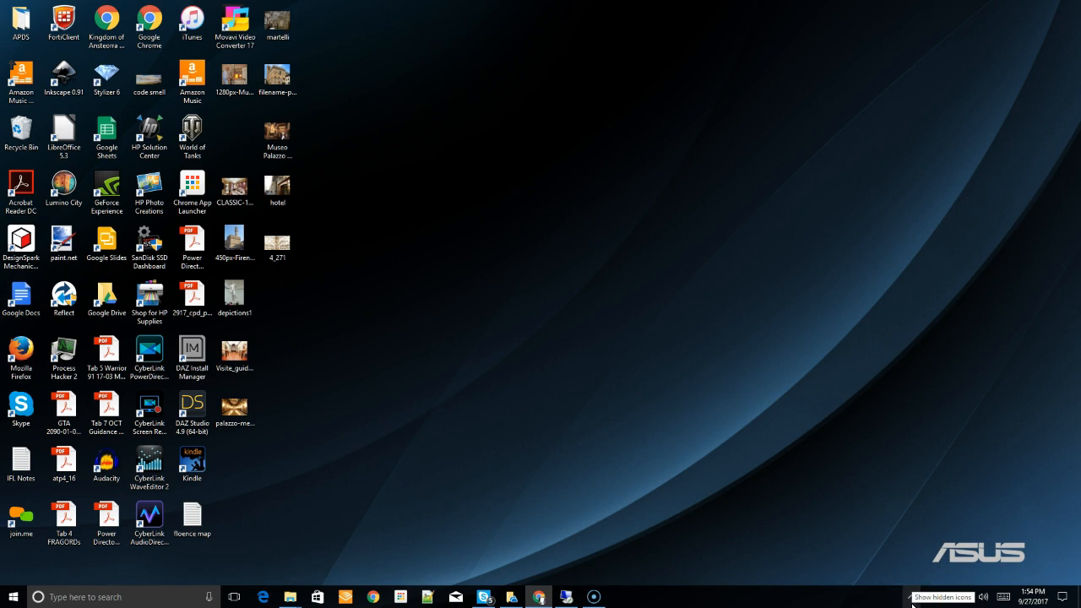
# Locate Bug Shooting among the hidden notification-area programs on the desktop.
pyautogui.click(911, 598)
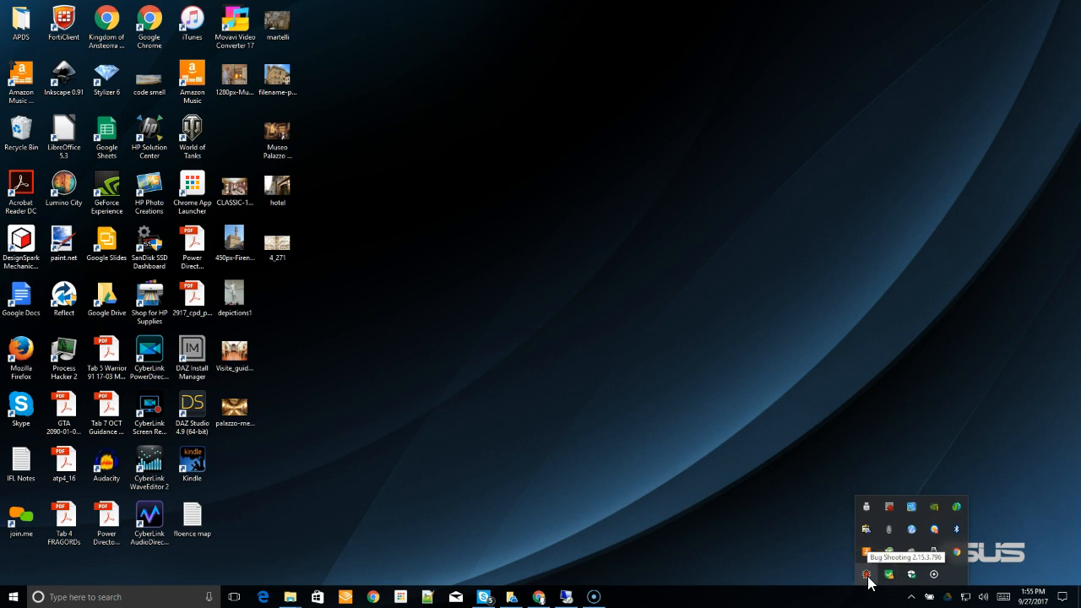
pyautogui.click(911, 597)
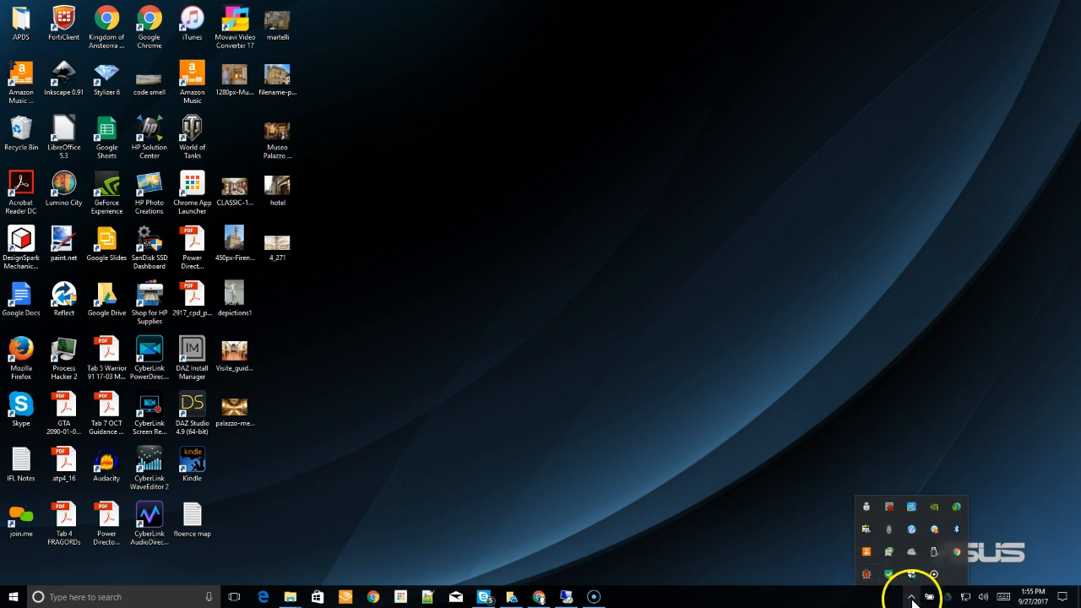
# Switch to the Nexport enrollment page in Chrome and capture it with Bug Shooting as a region of about 1880 x 929 pixels.
pyautogui.click(538, 597)
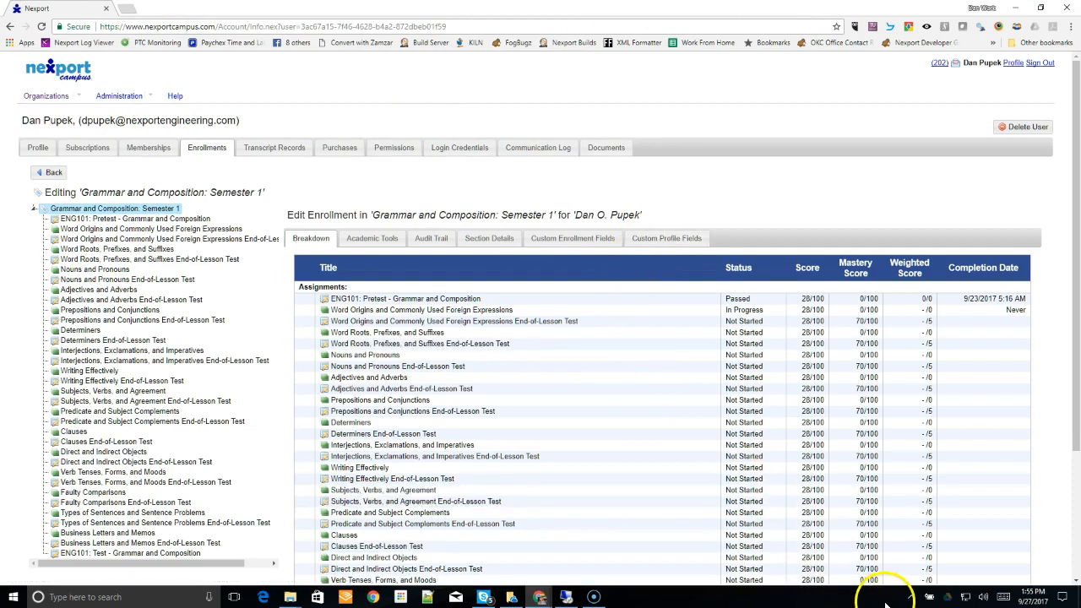
pyautogui.click(910, 597)
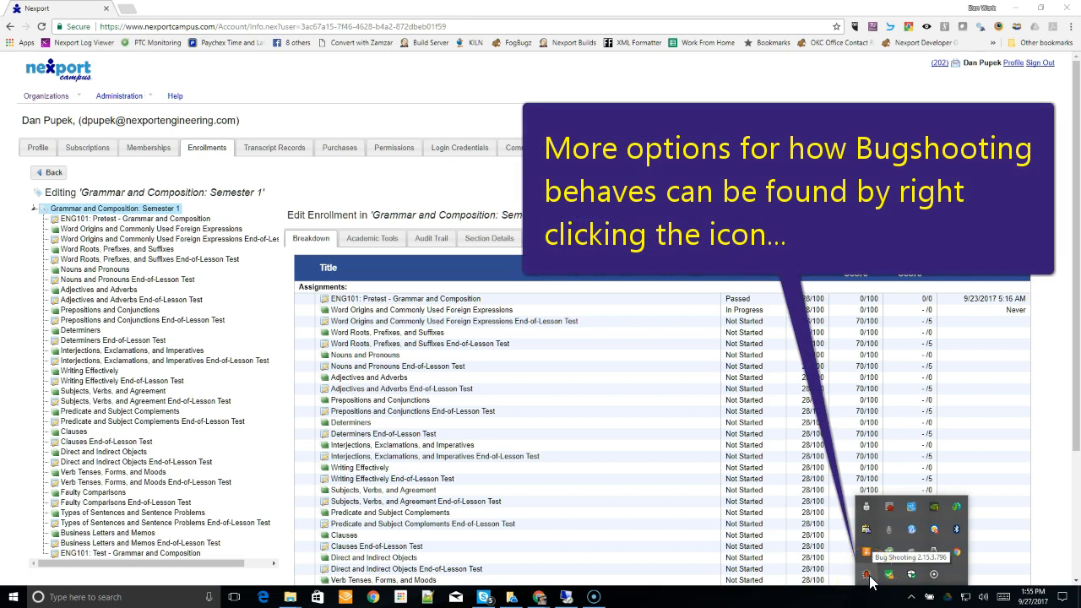
pyautogui.click(867, 576)
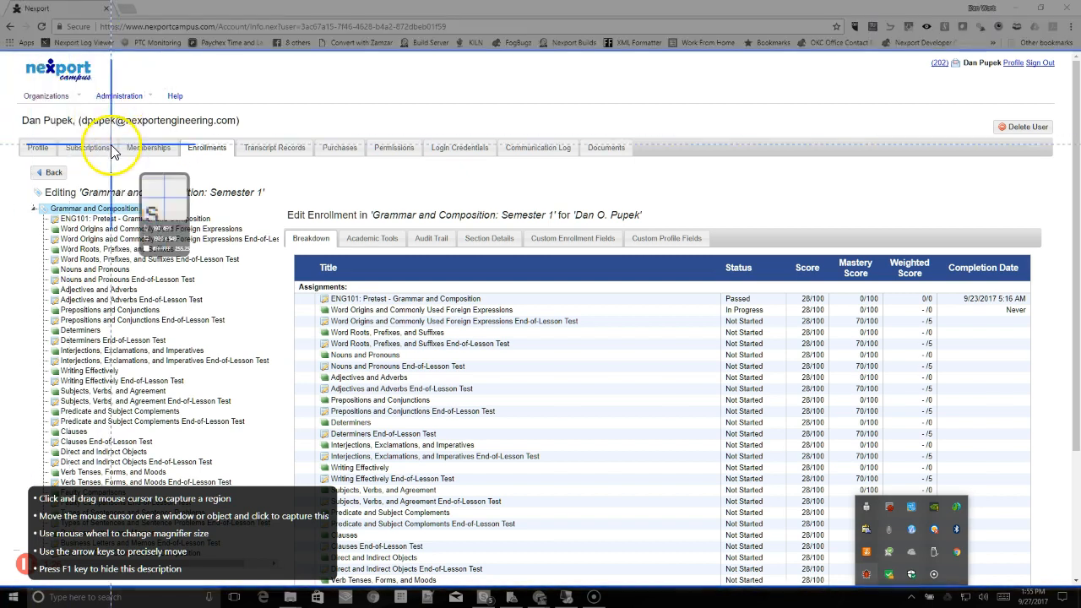
pyautogui.moveTo(2, 2); pyautogui.dragTo(1062, 532)
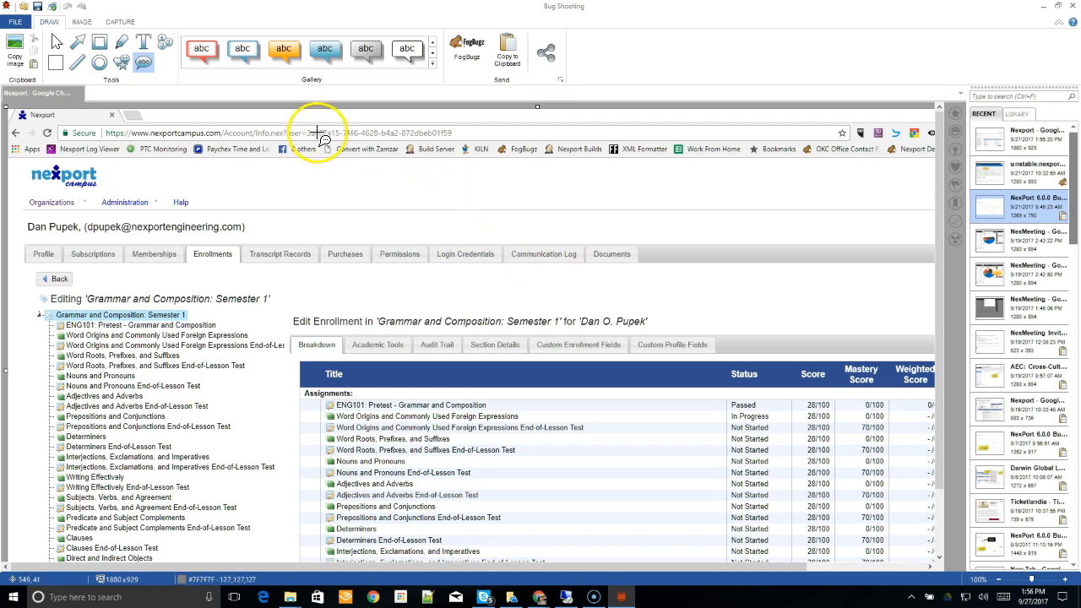
# Draw a filled rectangle over the Passed status of the ENG101 pretest row and change its fill to standard red.
pyautogui.click(105, 42)
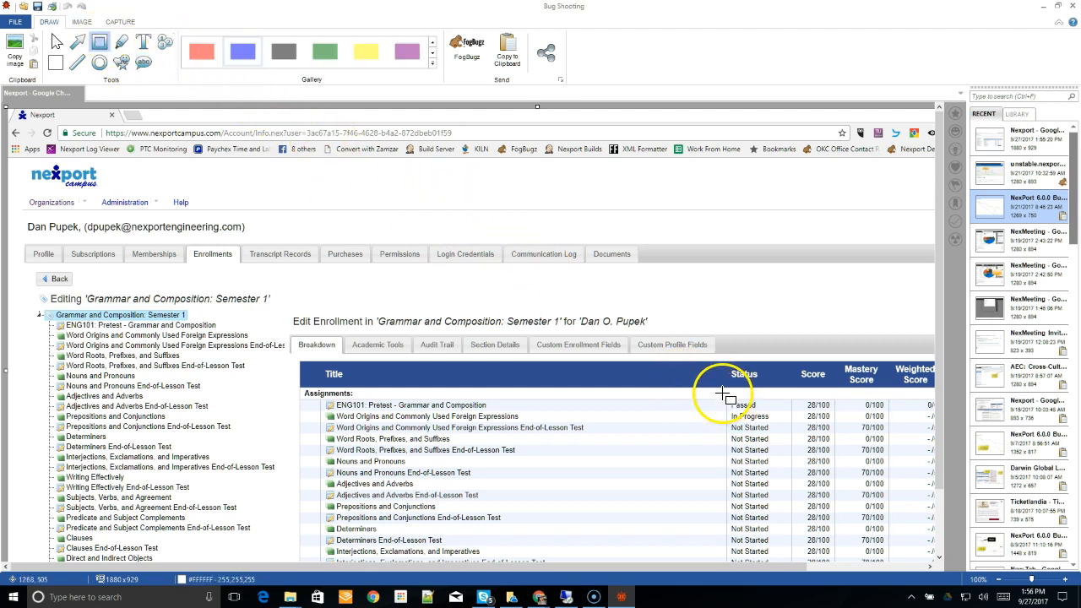
pyautogui.moveTo(722, 397); pyautogui.dragTo(782, 412)
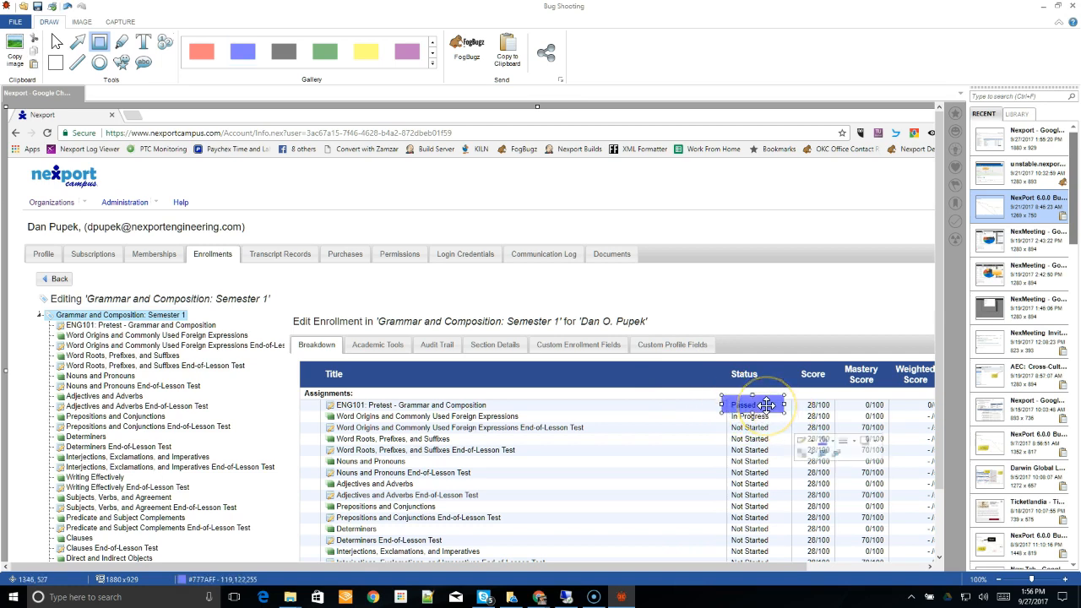
pyautogui.click(779, 411)
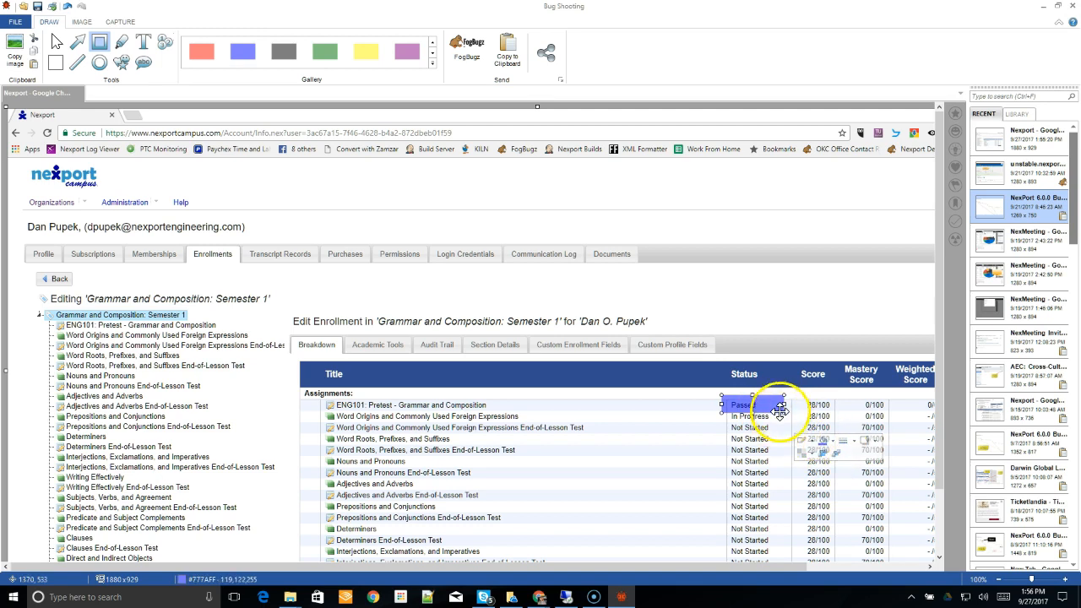
pyautogui.click(832, 441)
pyautogui.moveTo(836, 448)
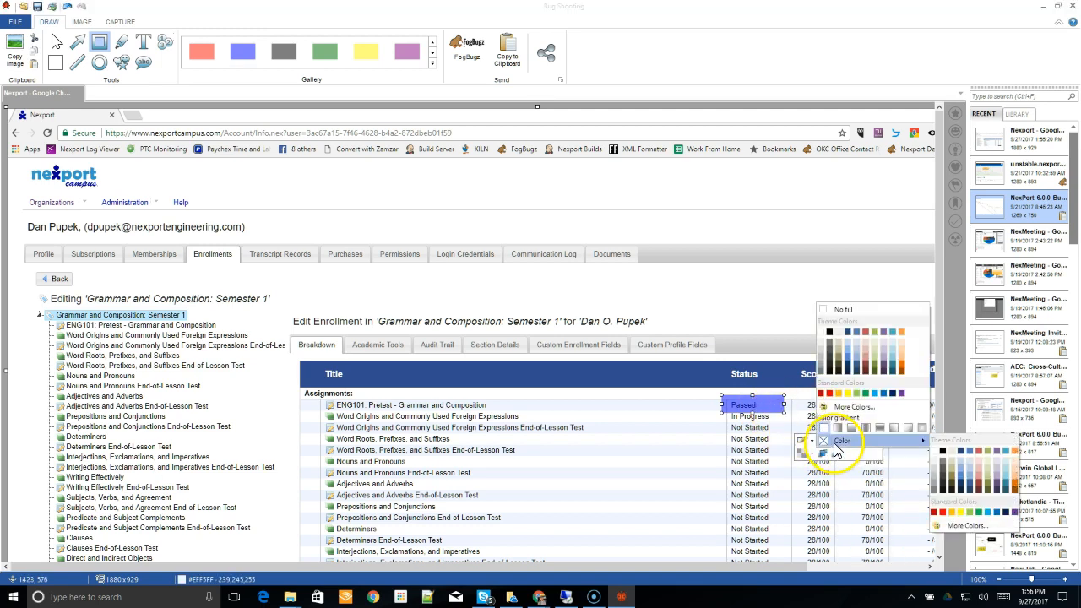
pyautogui.click(828, 393)
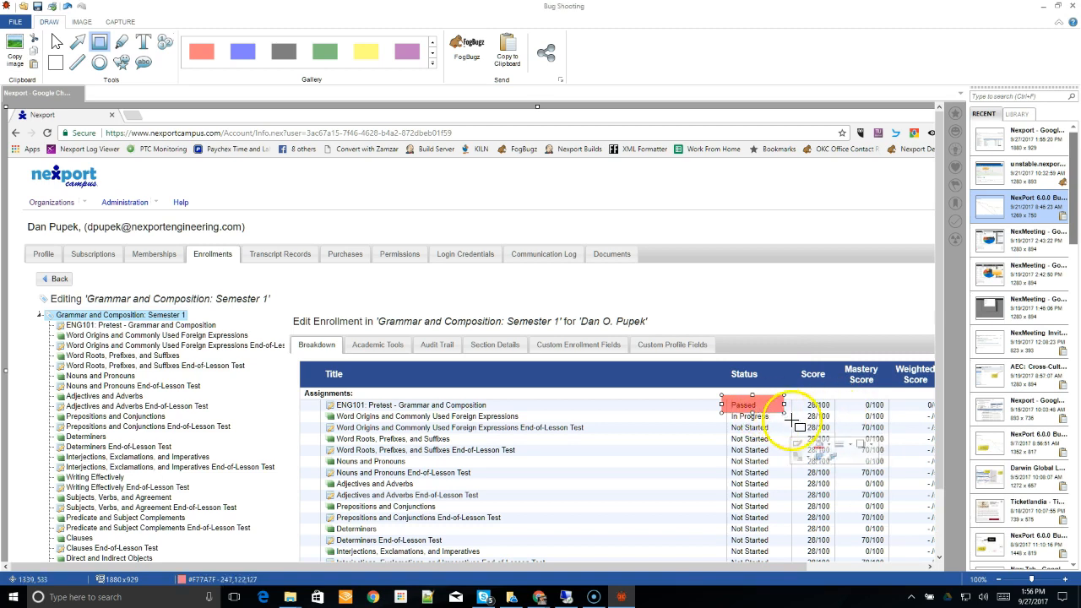
# Try the second-highest transparency level and the fully opaque level on the red rectangle.
pyautogui.click(798, 457)
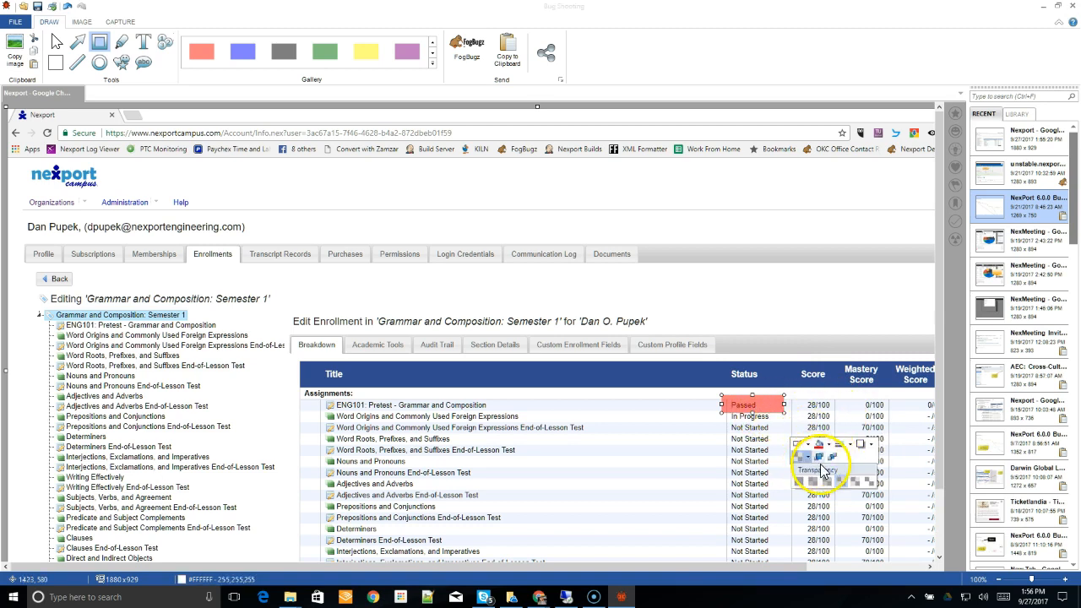
pyautogui.click(854, 482)
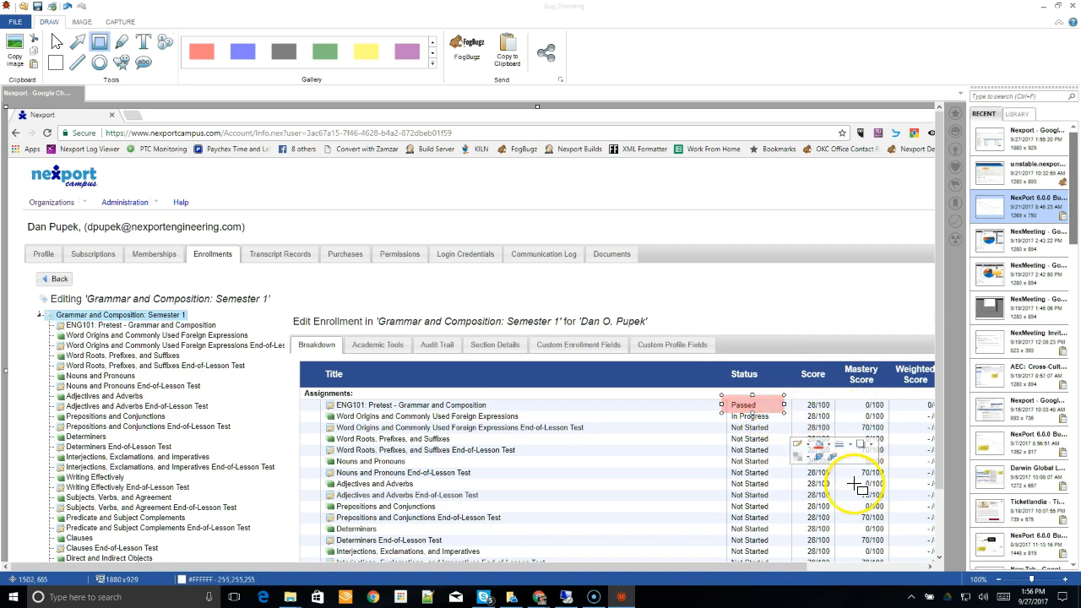
pyautogui.click(808, 458)
pyautogui.click(806, 483)
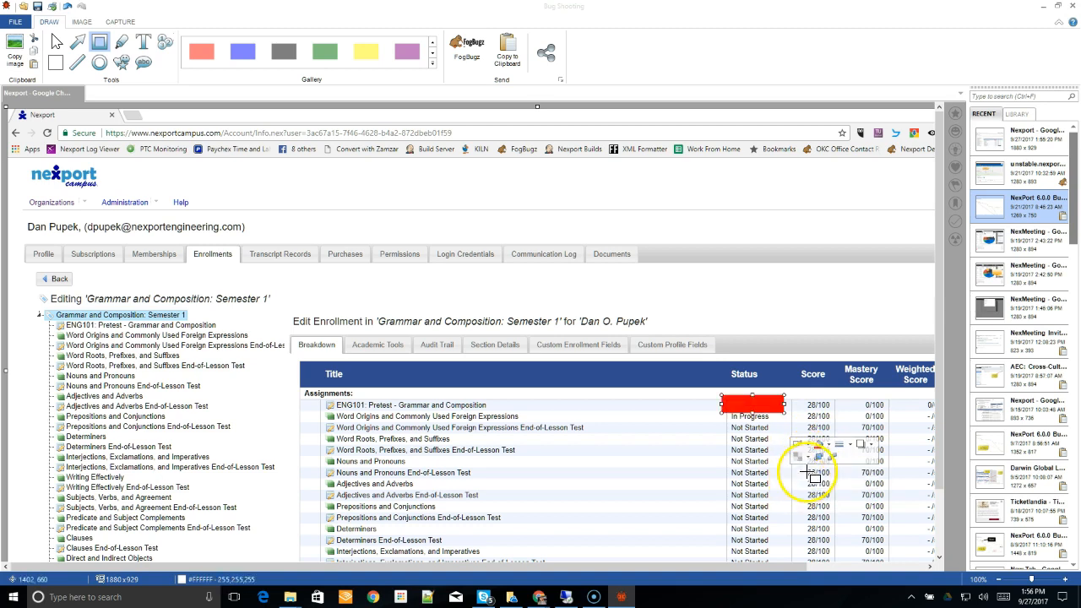
# Set the red rectangle to the second-highest transparency level and draw a solid red arrow pointing down to it from above.
pyautogui.click(808, 460)
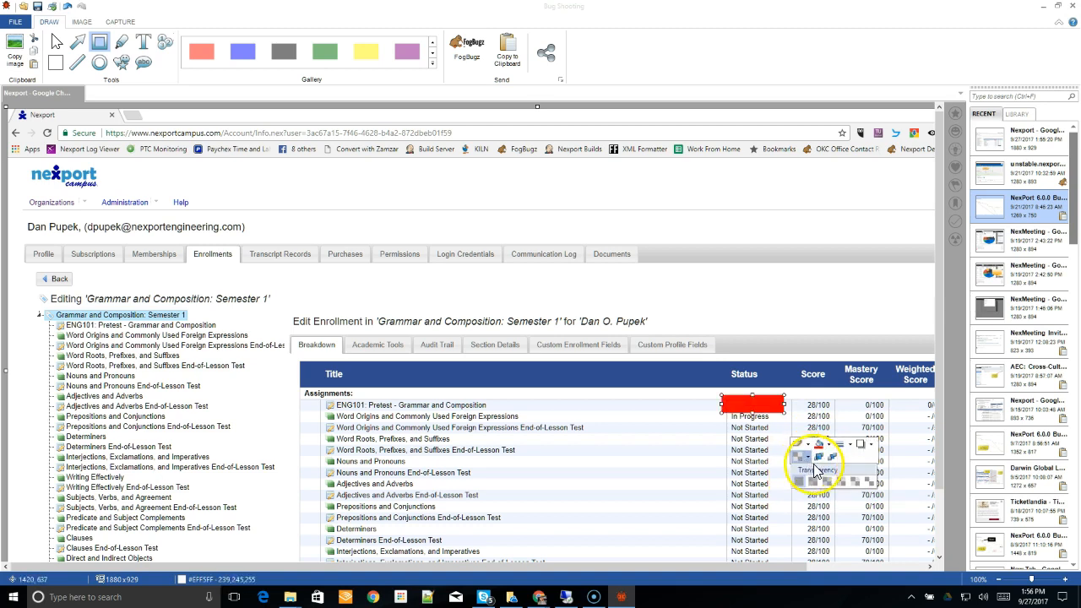
pyautogui.click(856, 484)
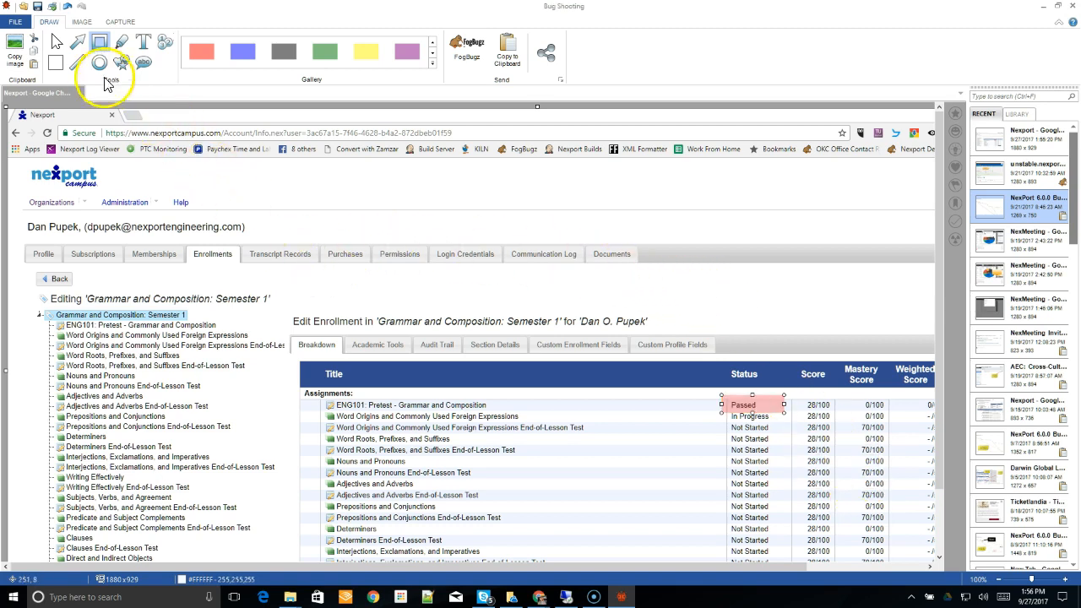
pyautogui.click(77, 41)
pyautogui.moveTo(718, 291); pyautogui.dragTo(770, 393)
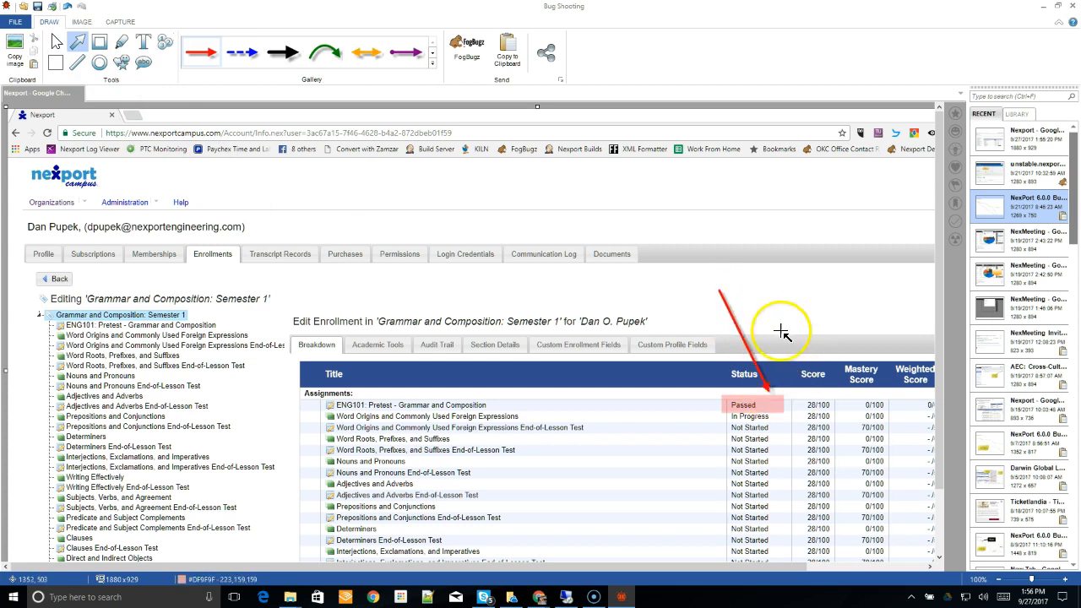
# Add an orange callout above the Breakdown table with its pointer tip on the ENG101 pretest title.
pyautogui.click(144, 65)
pyautogui.click(284, 51)
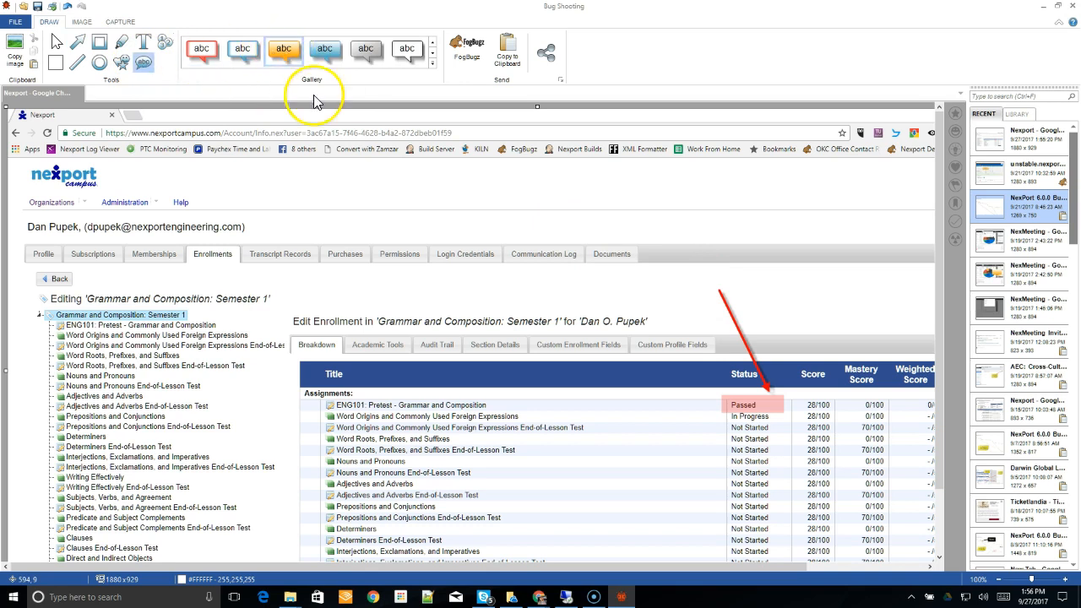
pyautogui.moveTo(281, 267); pyautogui.dragTo(534, 327)
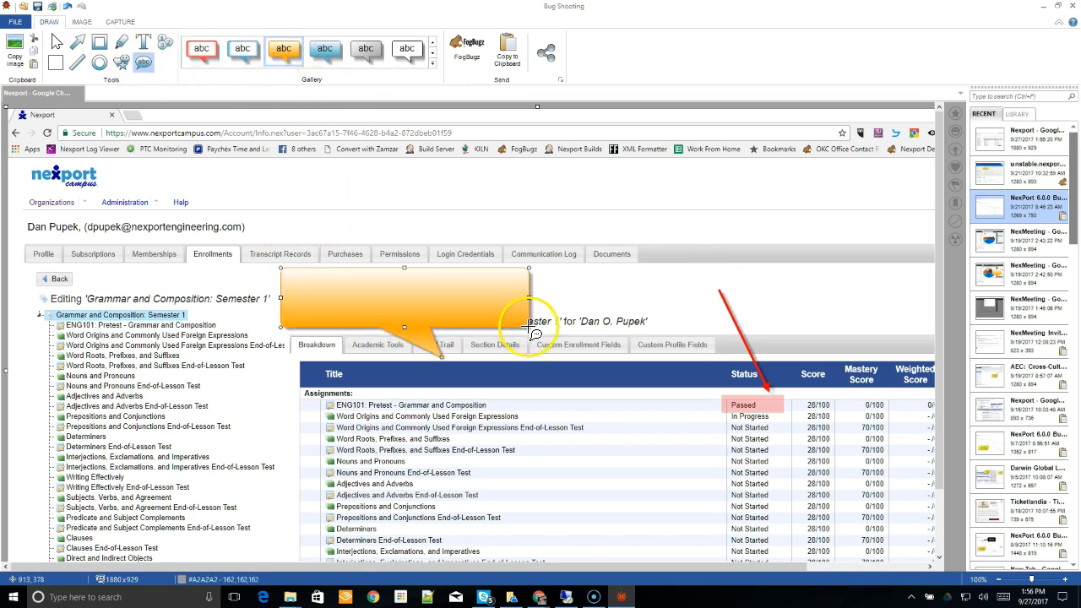
pyautogui.moveTo(441, 352); pyautogui.dragTo(447, 395)
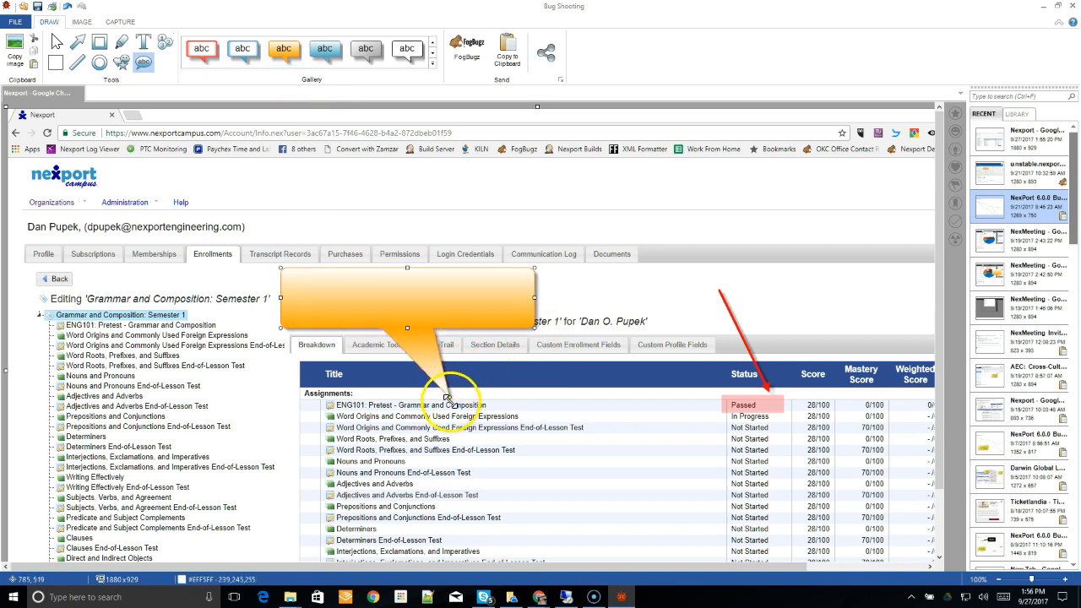
# Enter "This is the assignment I was referring to." as the orange callout's text.
pyautogui.doubleClick(438, 306)
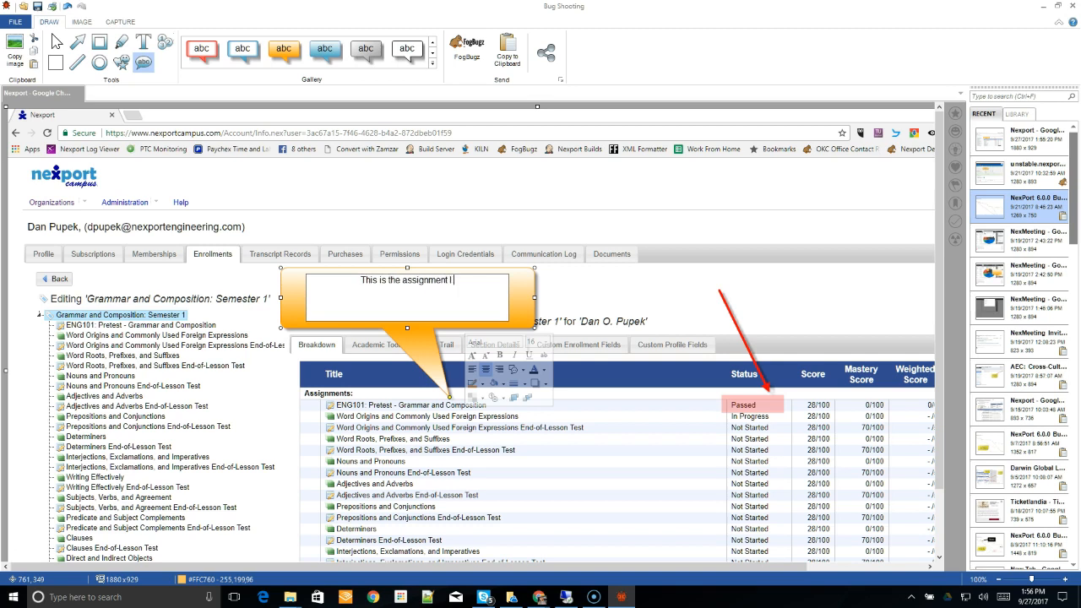
pyautogui.write('This is the assignment I was referr')
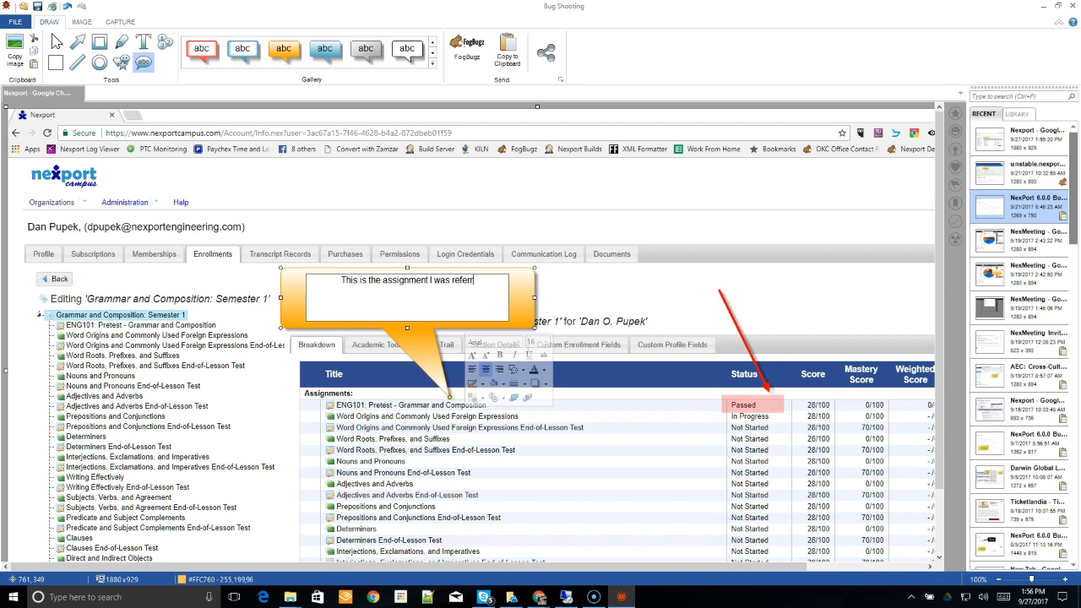
pyautogui.write('ing to.')
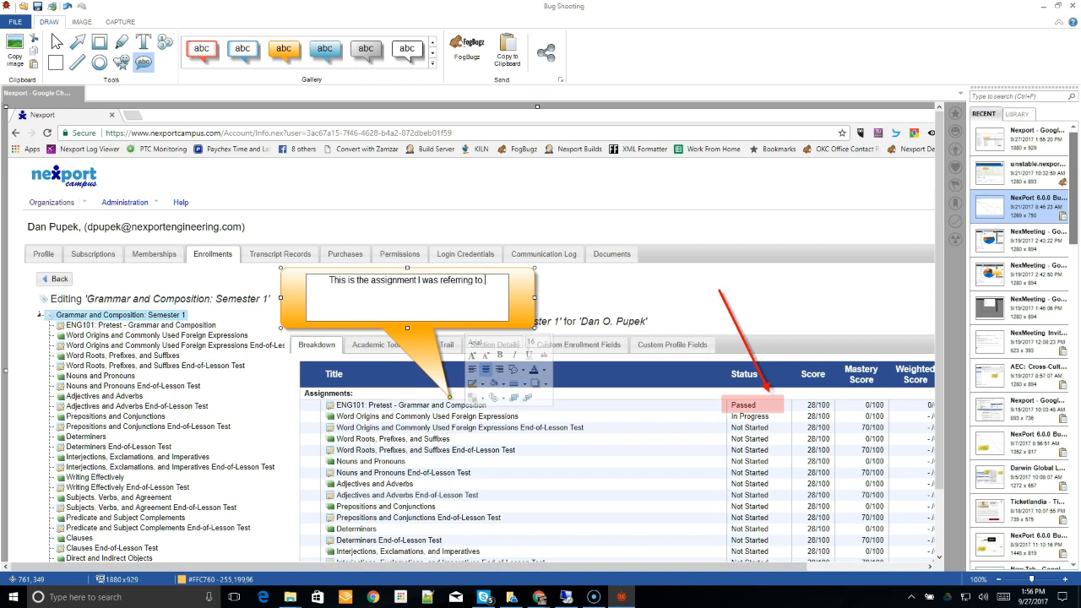
# Format the orange callout's text as bold with font size 20.
pyautogui.click(519, 296)
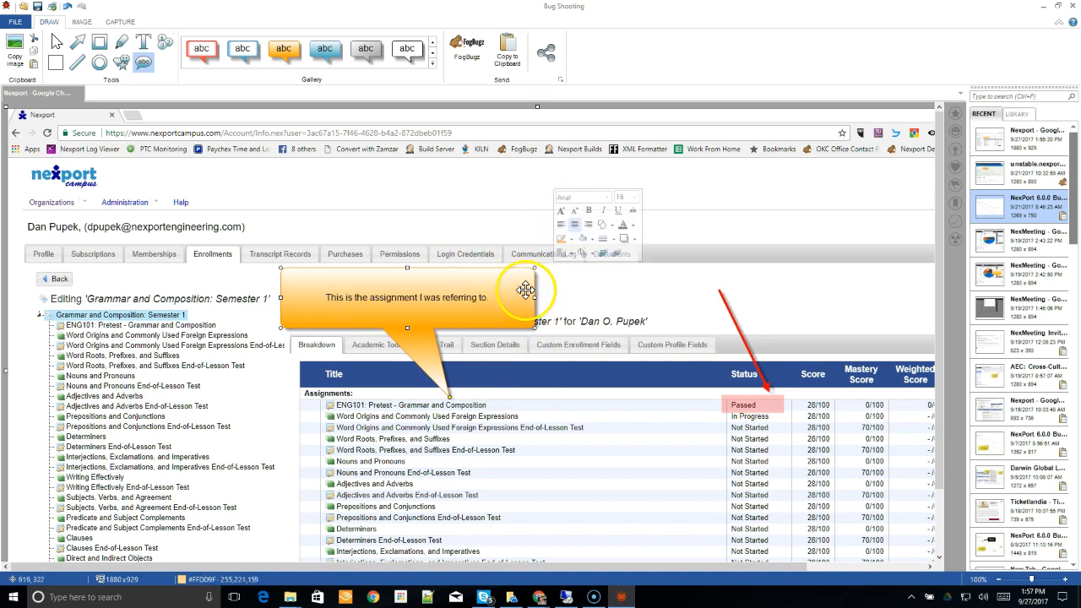
pyautogui.click(562, 211)
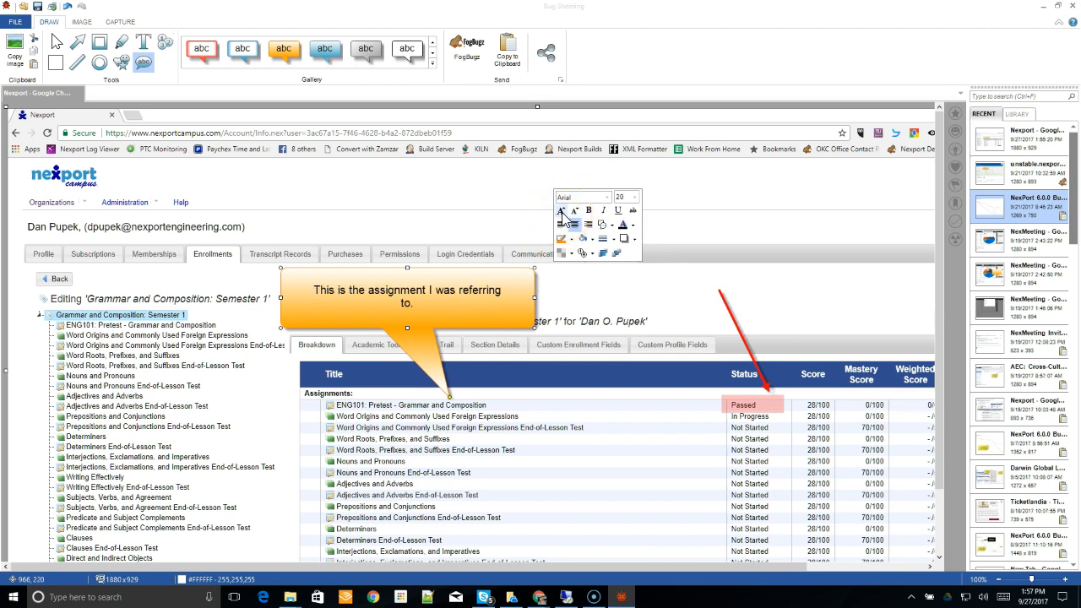
pyautogui.click(588, 210)
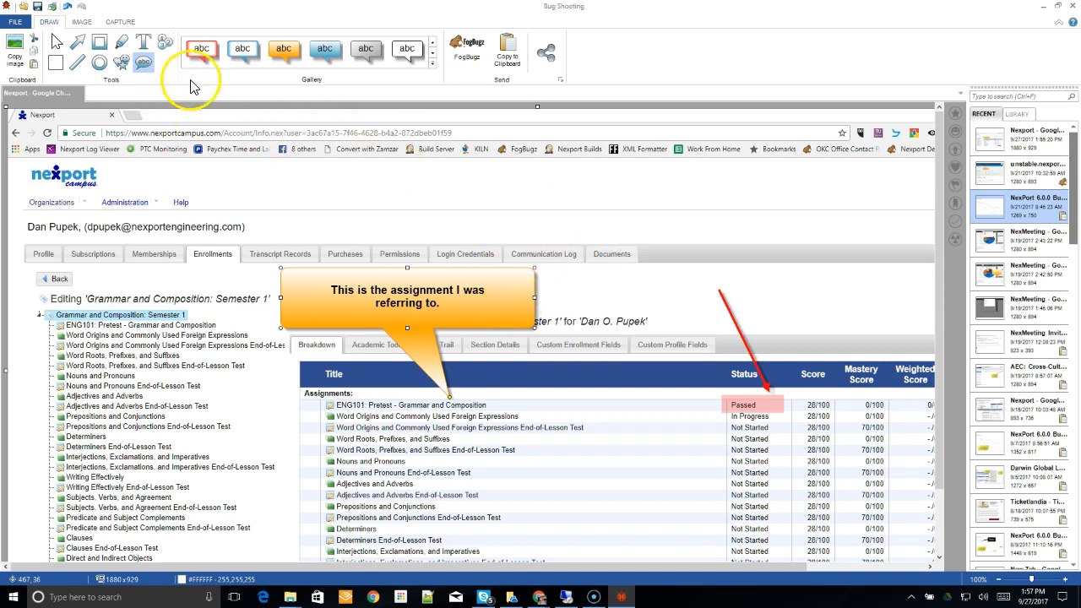
# Place a clicking-hand stamp just to the right of the ENG101 pretest title.
pyautogui.click(122, 61)
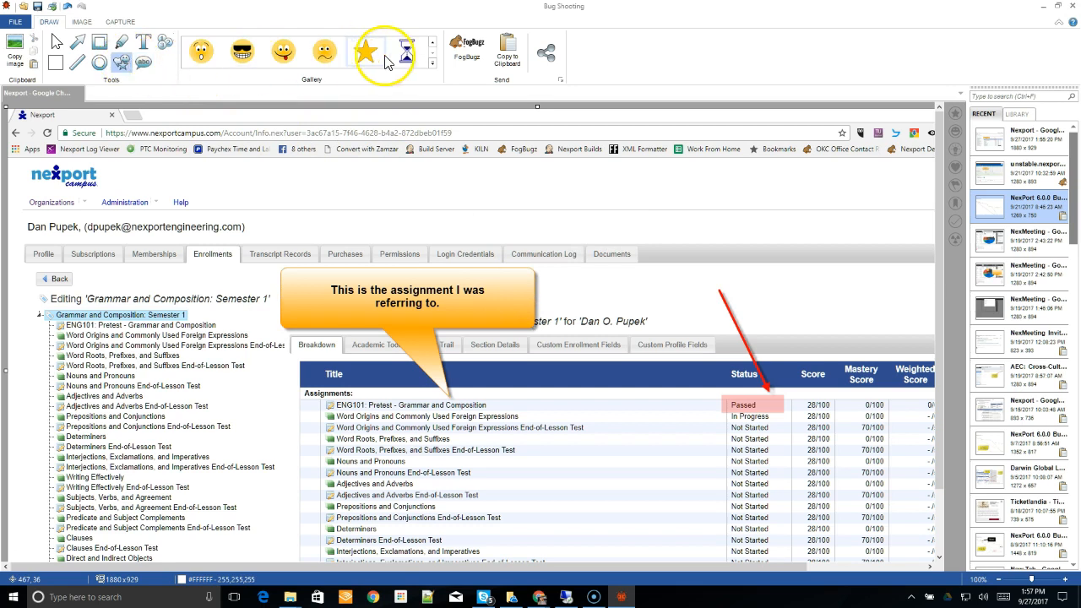
pyautogui.click(433, 64)
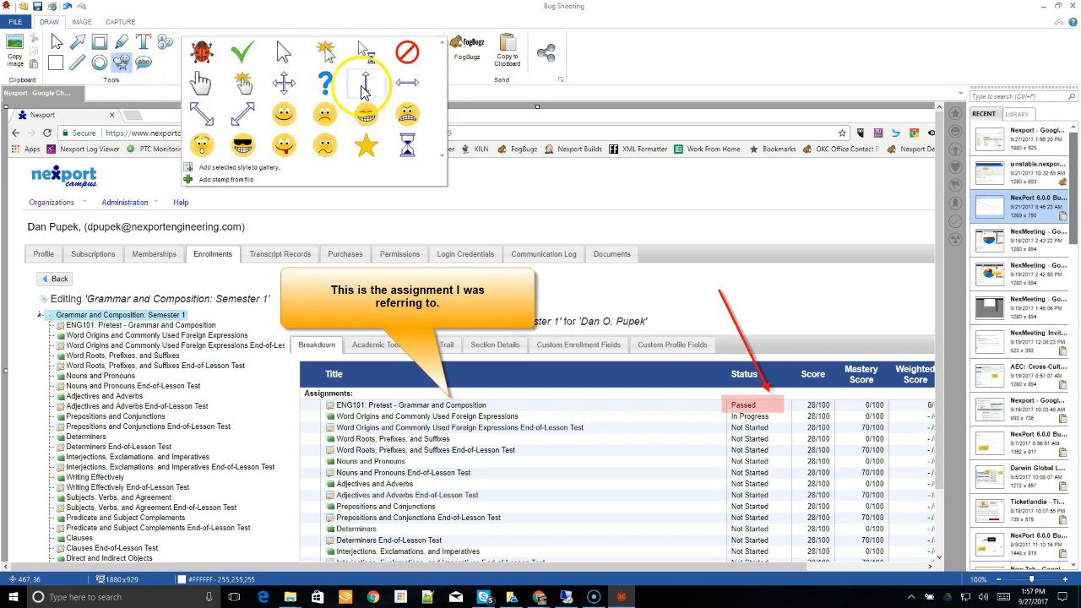
pyautogui.click(242, 83)
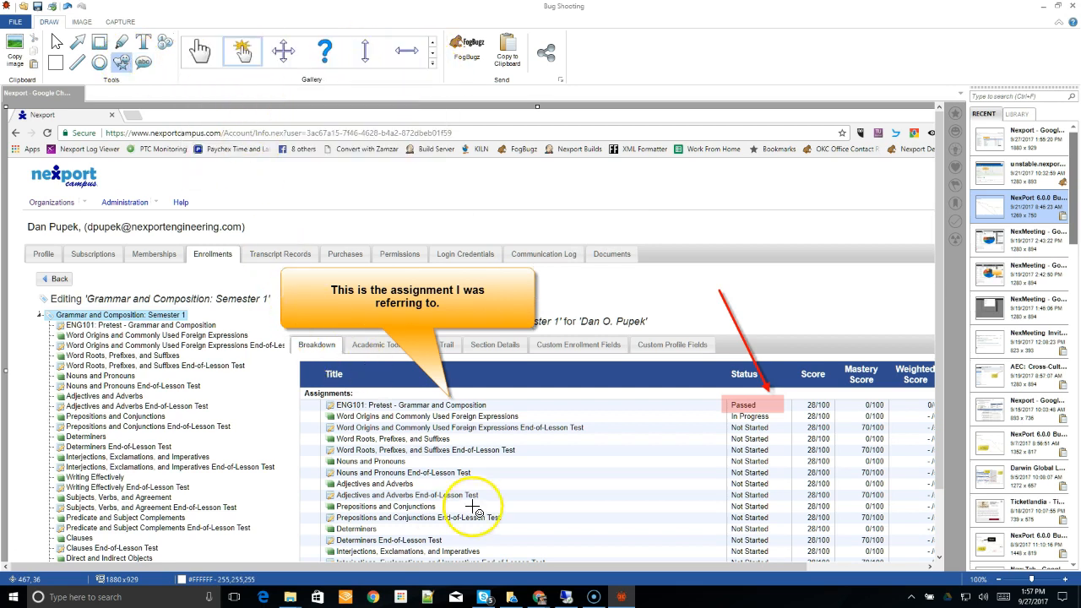
pyautogui.click(529, 421)
pyautogui.moveTo(530, 421); pyautogui.dragTo(527, 411)
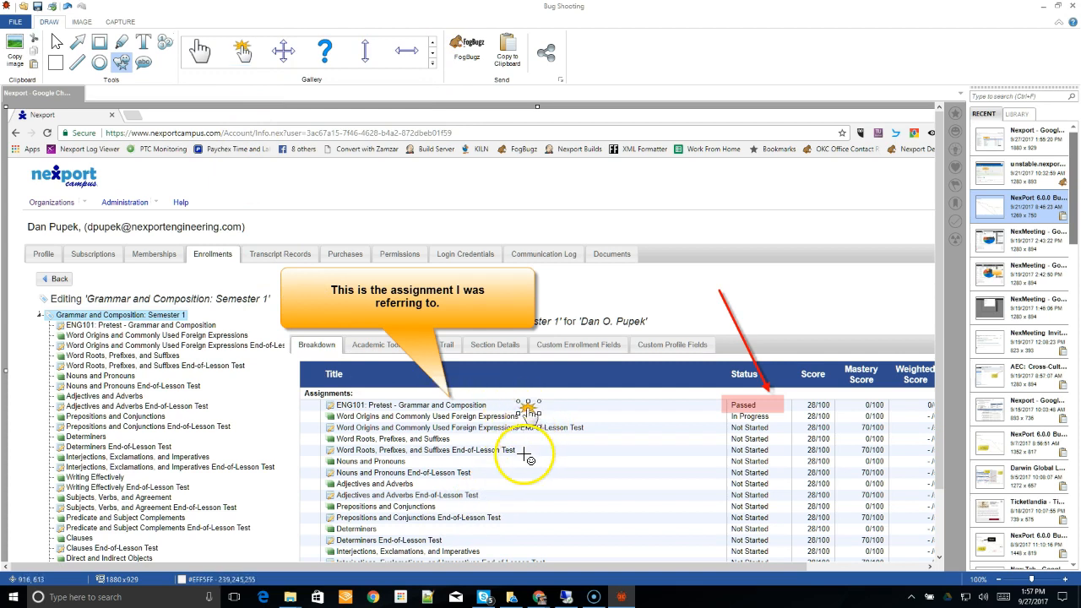
# Draw a blue callout in the blank page header area above the Documents tab.
pyautogui.click(142, 61)
pyautogui.click(316, 58)
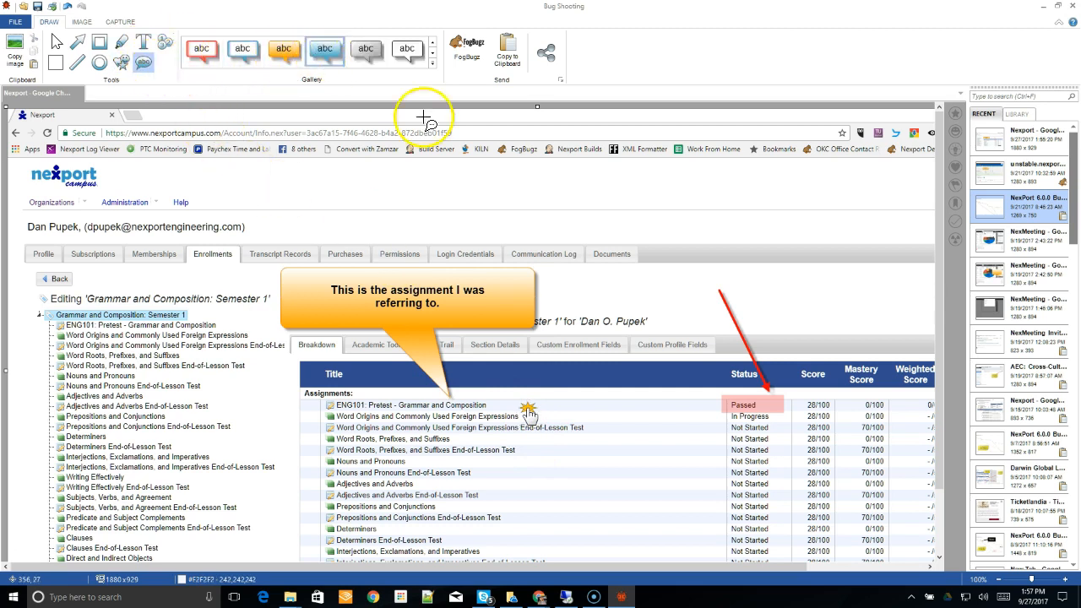
pyautogui.moveTo(611, 172)
pyautogui.mouseDown()
pyautogui.moveTo(724, 217)
pyautogui.moveTo(625, 261)
pyautogui.mouseUp()
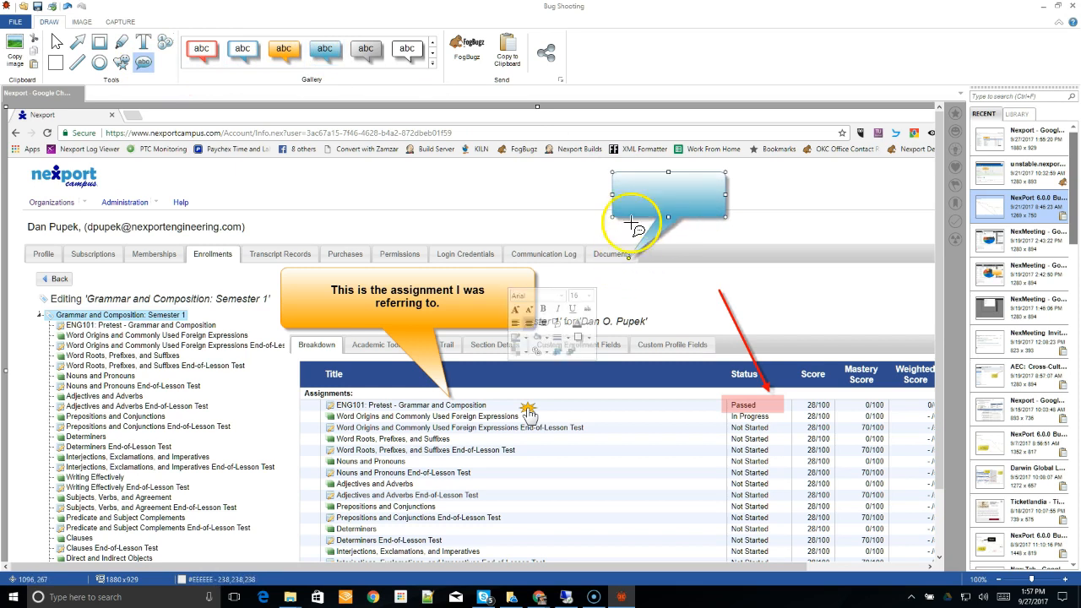
# Enter "This thing also." as the blue callout's text.
pyautogui.click(650, 202)
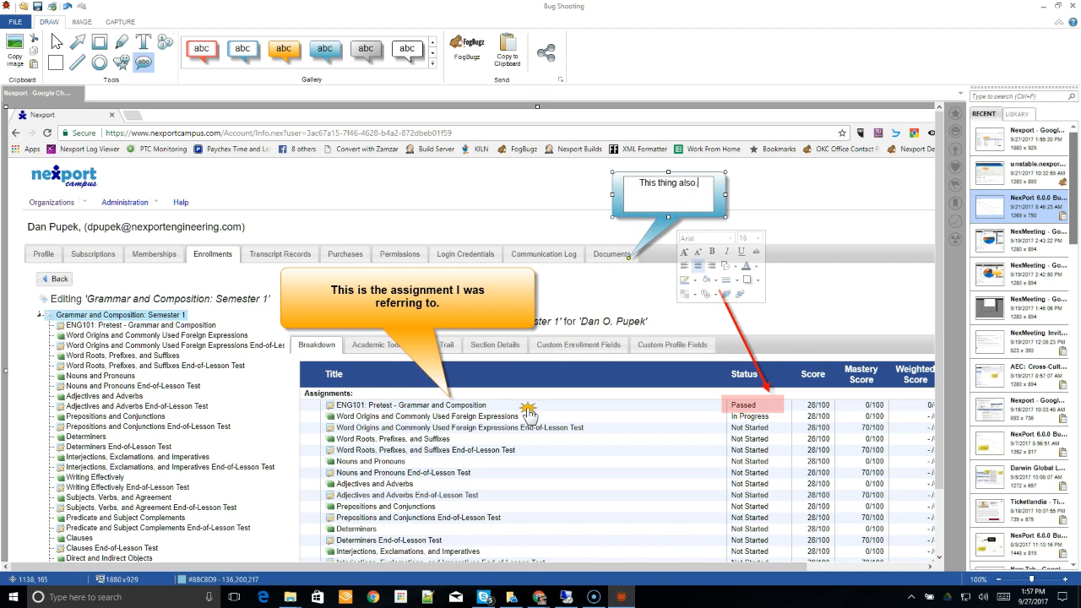
pyautogui.press('Escape')
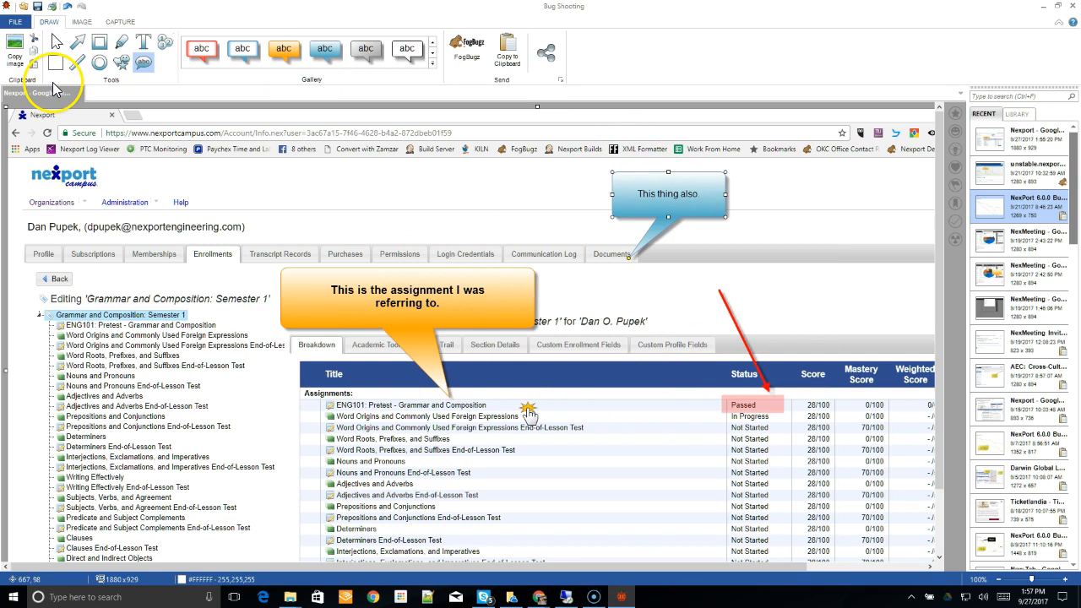
# Add a plain red text annotation reading "Just text" in the blank page header area beside the Nexport logo and menu.
pyautogui.click(140, 46)
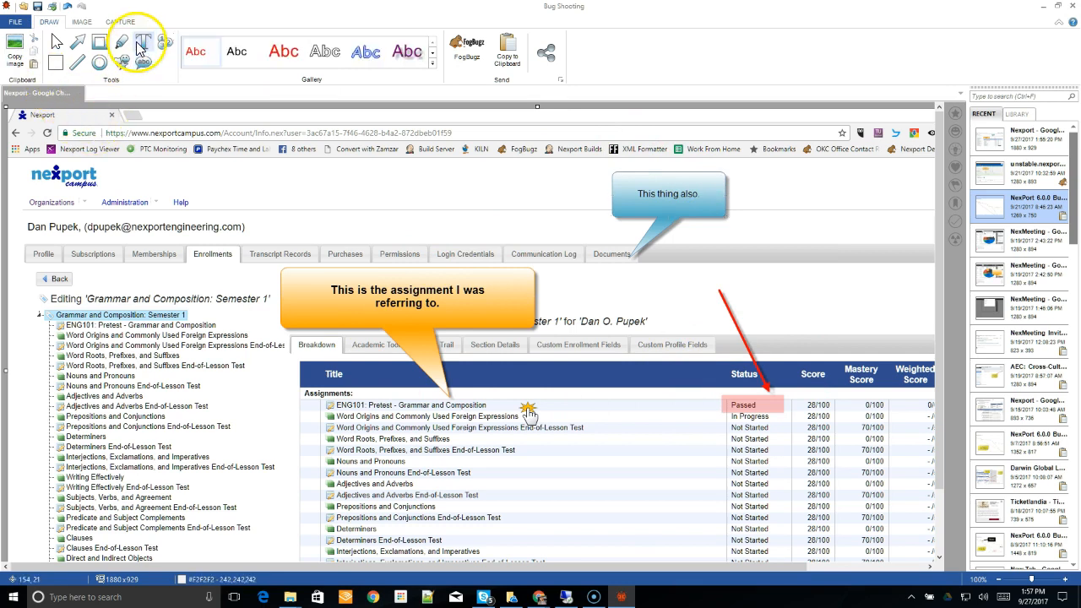
pyautogui.moveTo(288, 176); pyautogui.dragTo(429, 211)
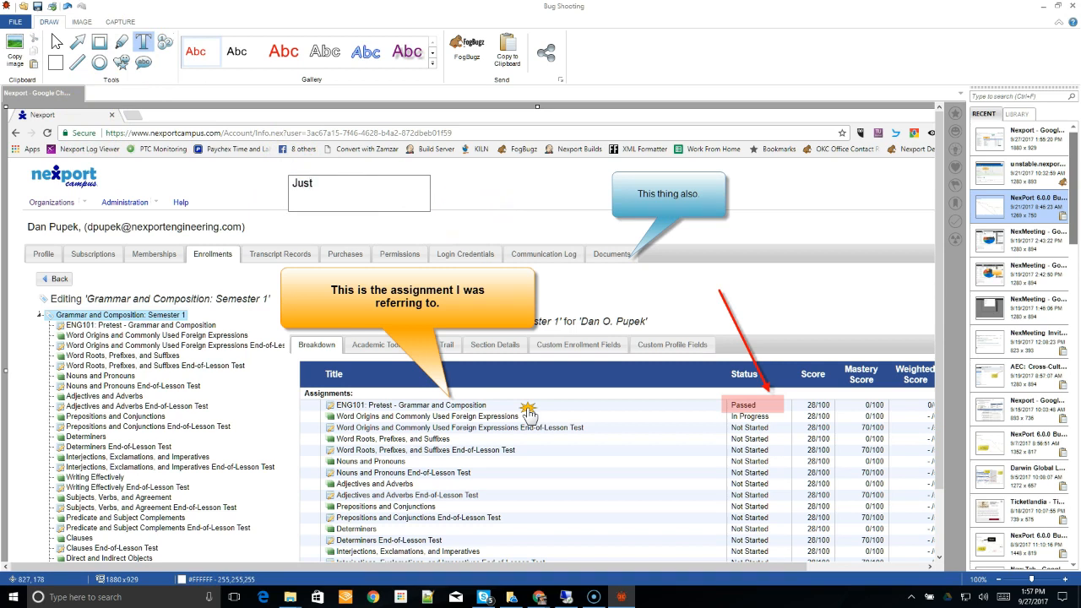
pyautogui.click(525, 218)
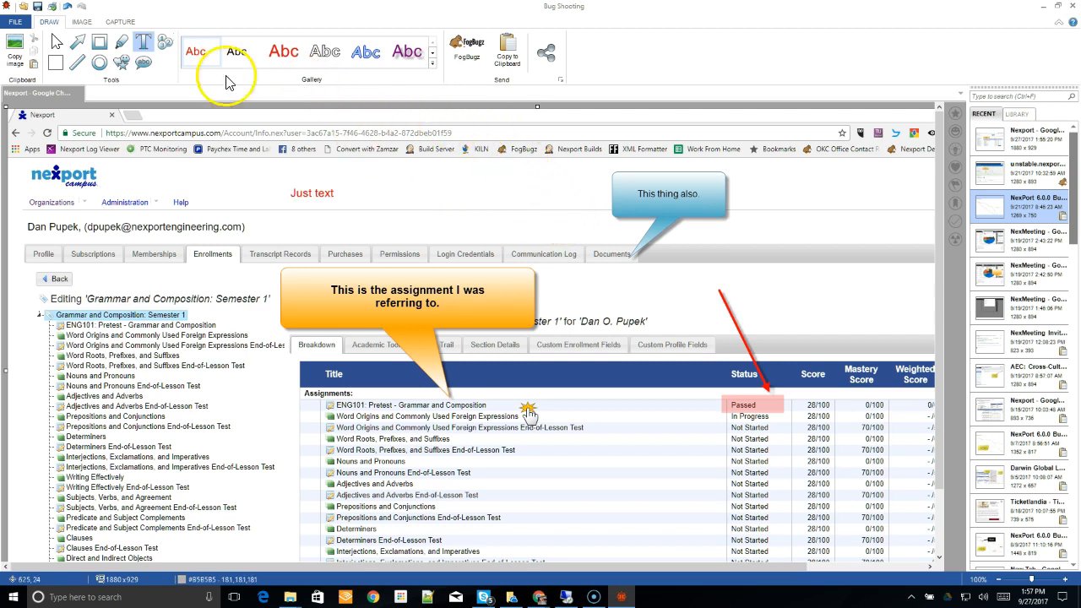
# Place a yellow sticky-note callout reading "Distinguish a dialog." over the assignment rows just before the Status column.
pyautogui.click(143, 62)
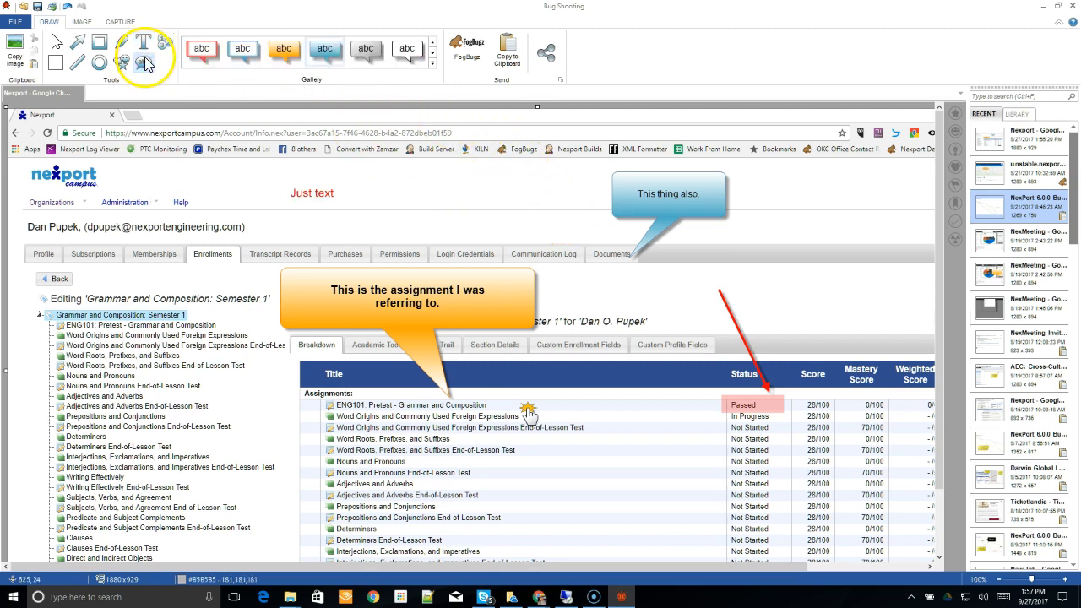
pyautogui.click(431, 66)
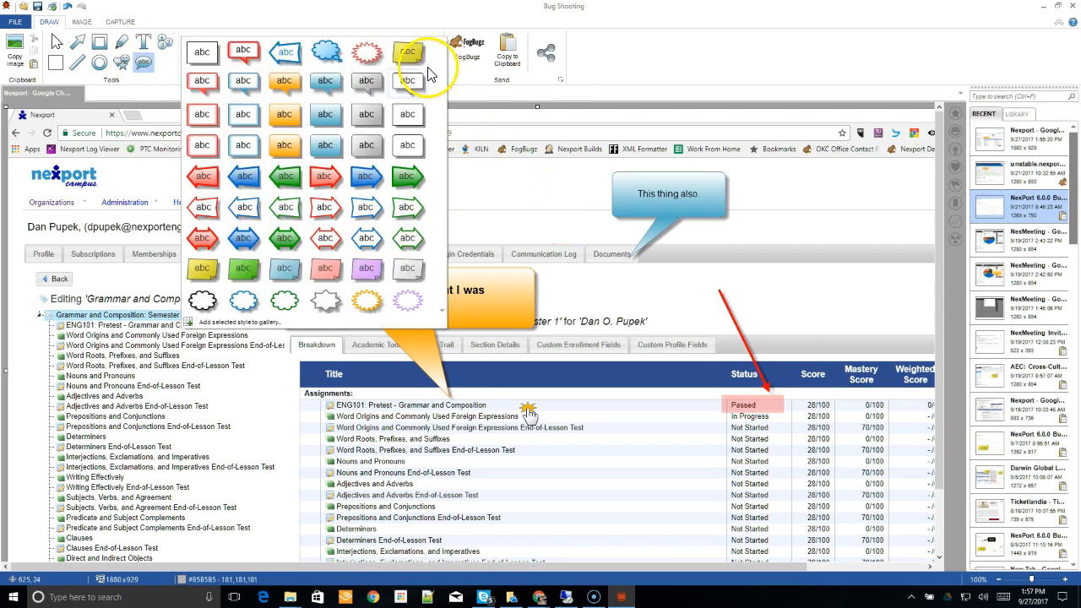
pyautogui.click(203, 272)
pyautogui.moveTo(616, 472); pyautogui.dragTo(716, 512)
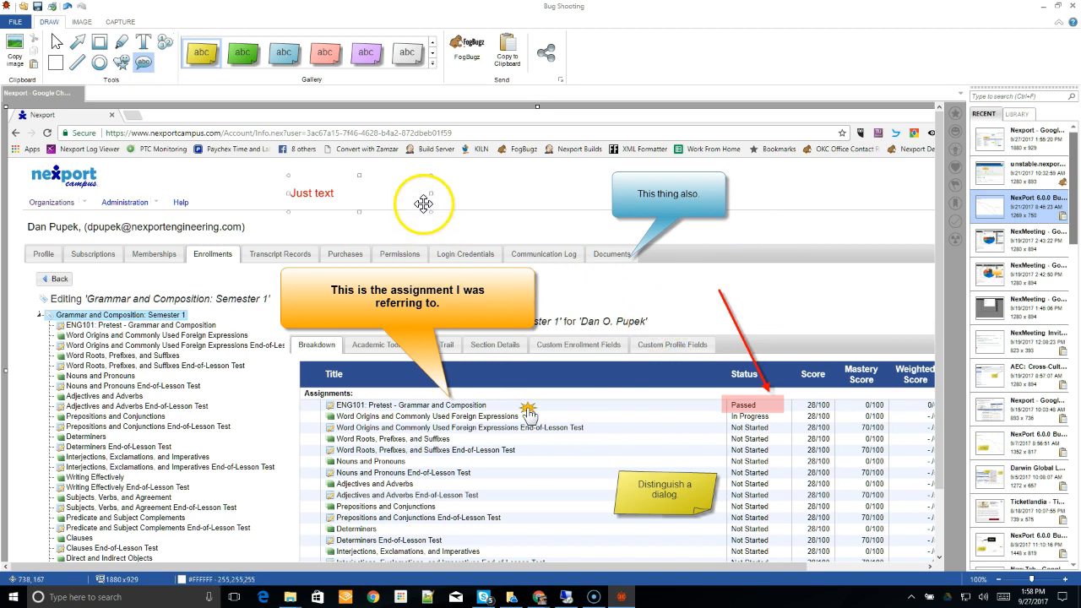
# Examine the output types available for sending screenshots, from bug tracking to saving to file, and close the list without choosing one.
pyautogui.click(509, 60)
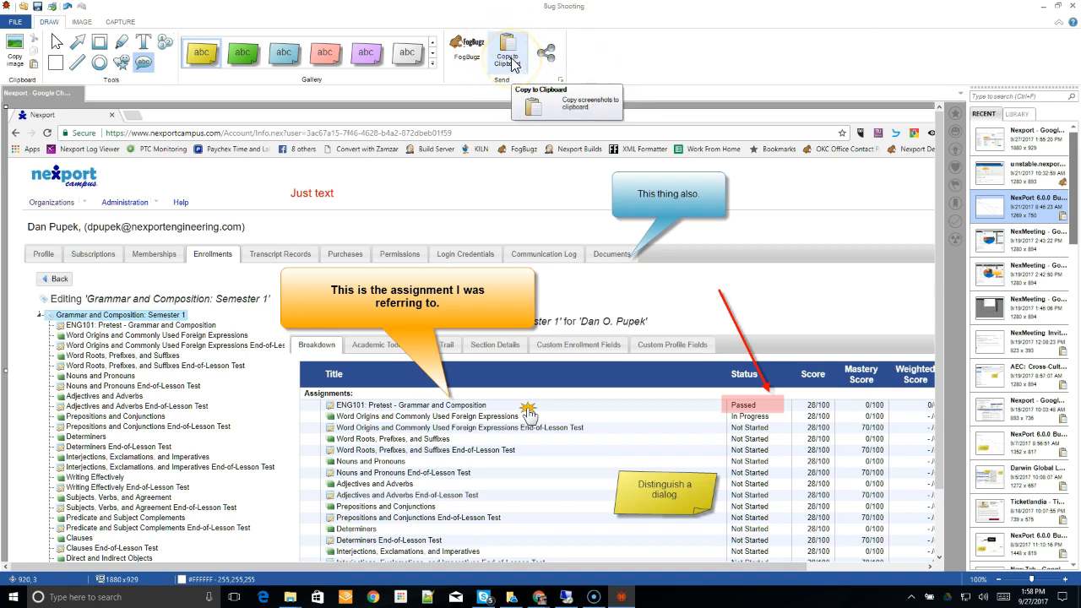
pyautogui.click(511, 61)
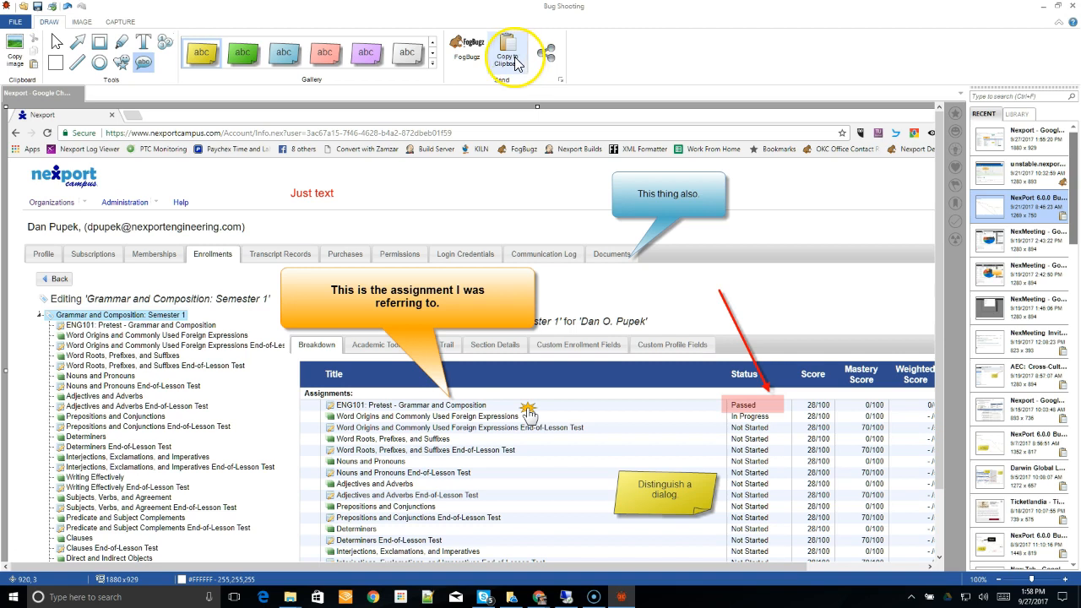
pyautogui.click(601, 66)
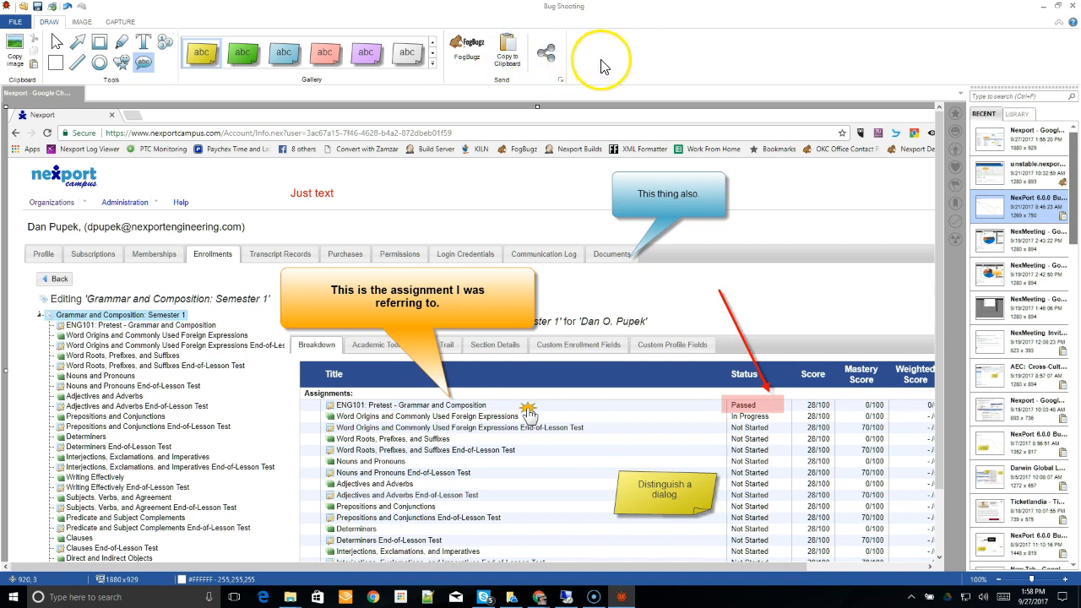
pyautogui.click(553, 63)
pyautogui.click(686, 253)
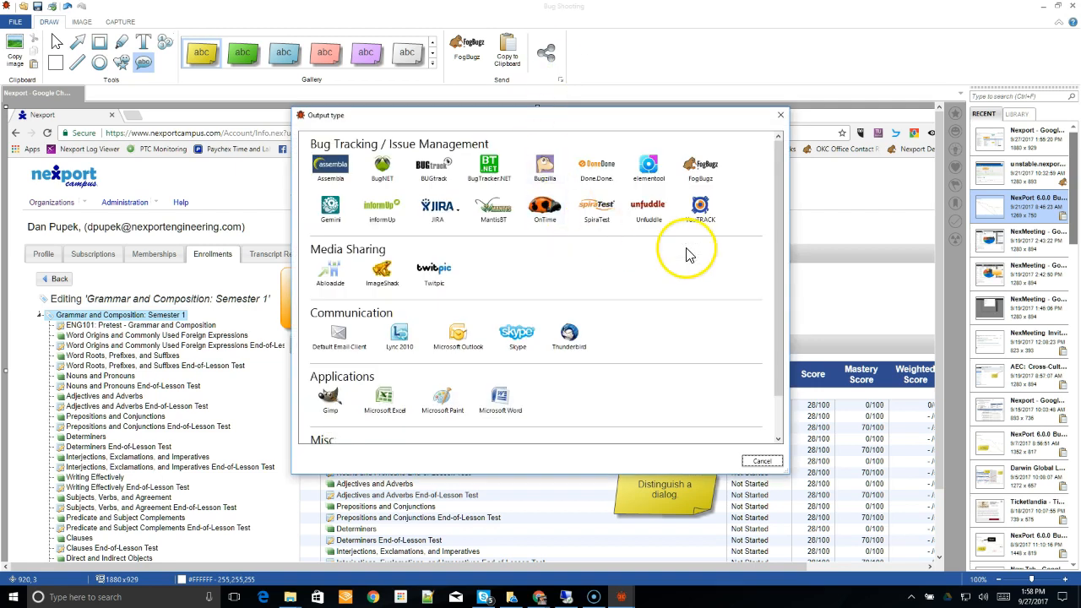
pyautogui.scroll(-1, 686, 251)
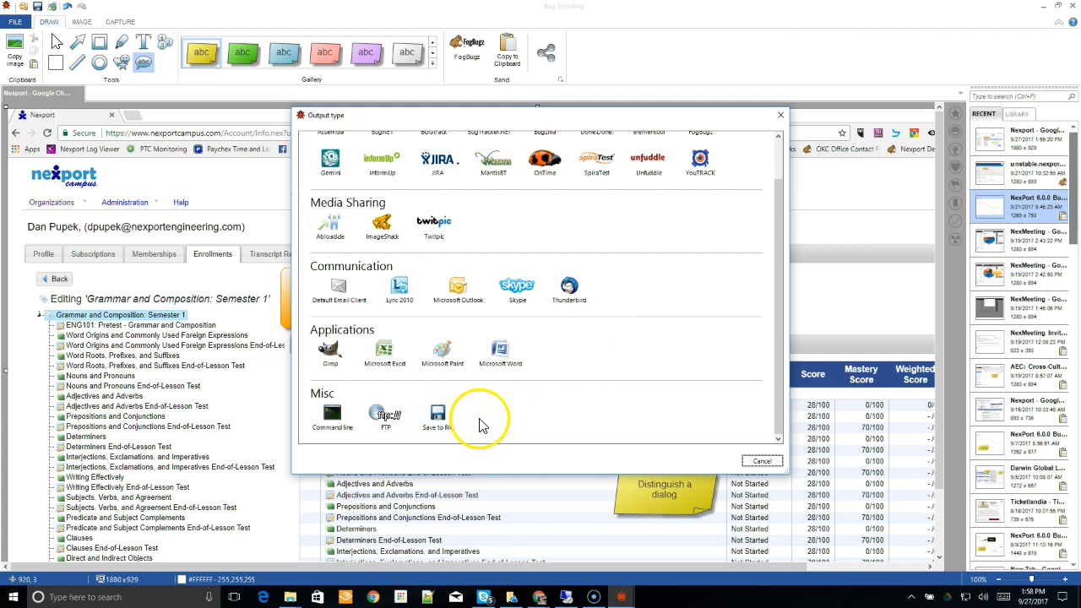
pyautogui.scroll(1, 549, 400)
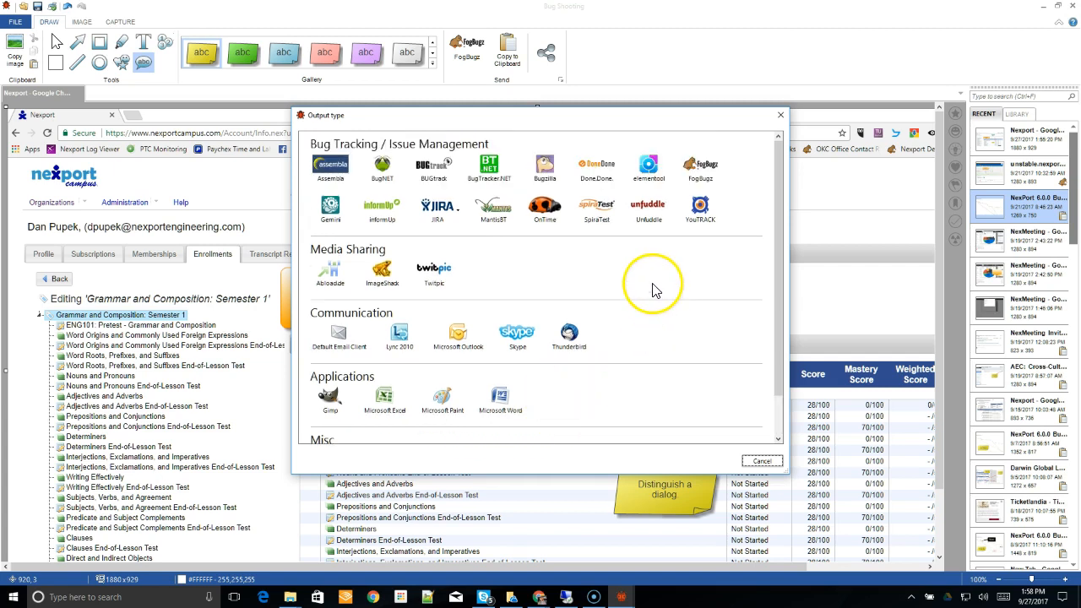
pyautogui.scroll(-1, 658, 265)
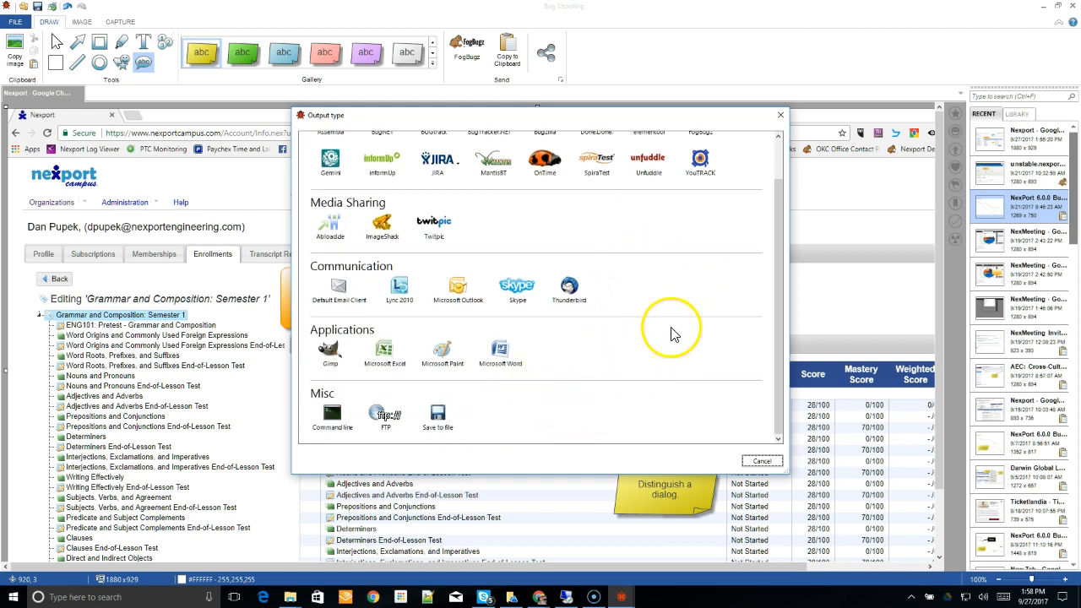
pyautogui.scroll(1, 656, 333)
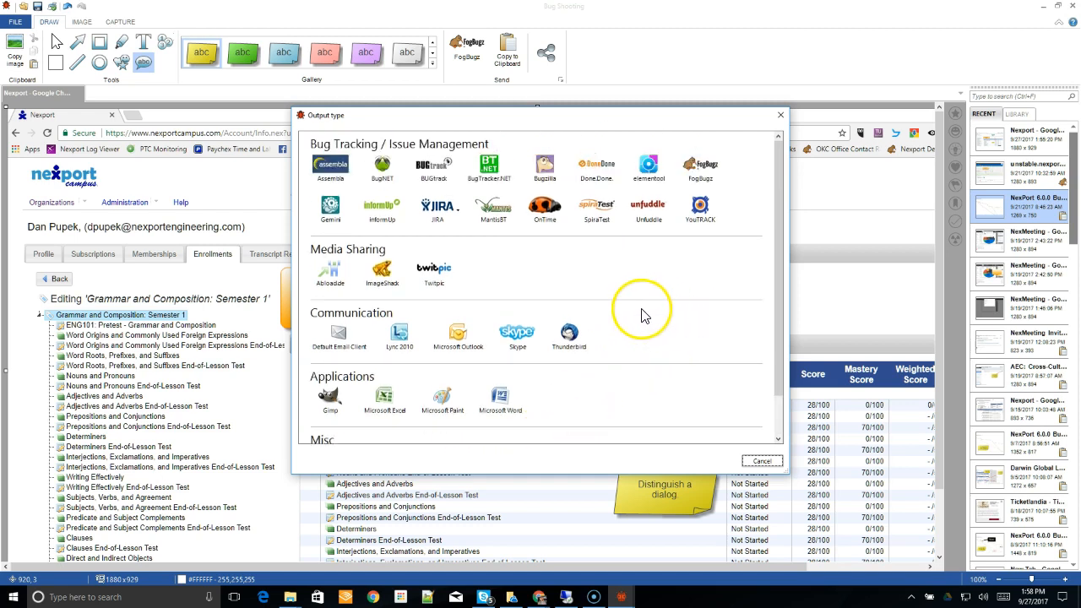
pyautogui.scroll(-1, 570, 411)
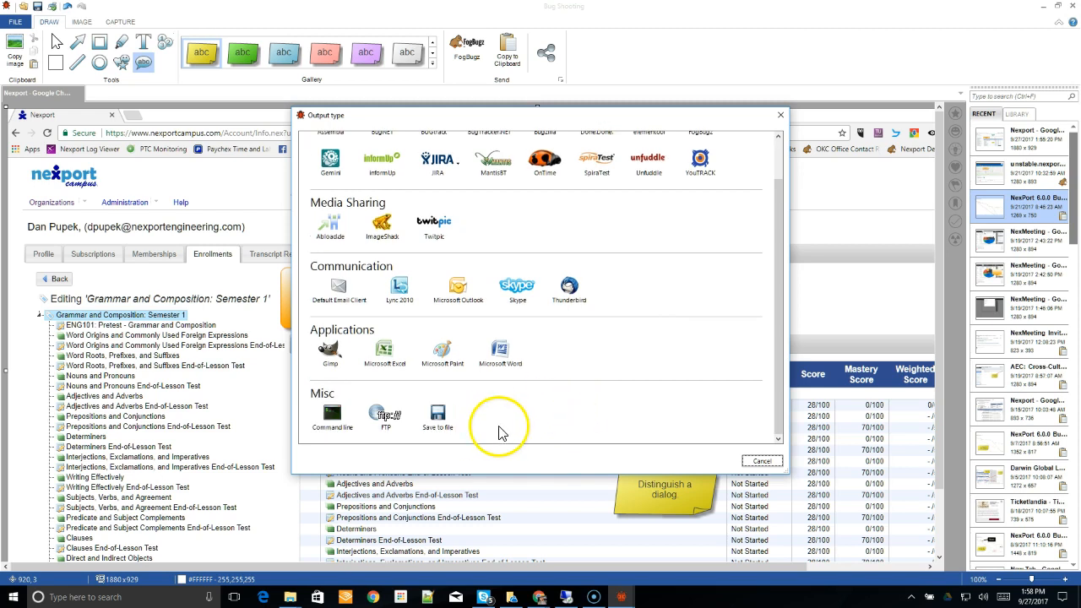
pyautogui.click(758, 465)
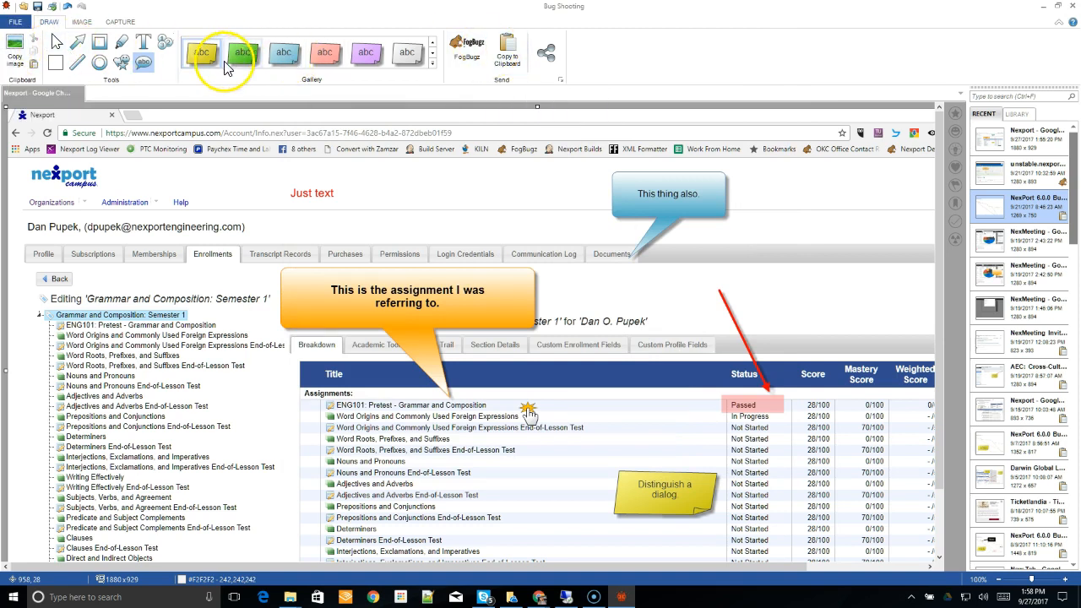
# Copy the annotated screenshot to the clipboard and open the FogBugz site in a new Chrome tab.
pyautogui.click(510, 54)
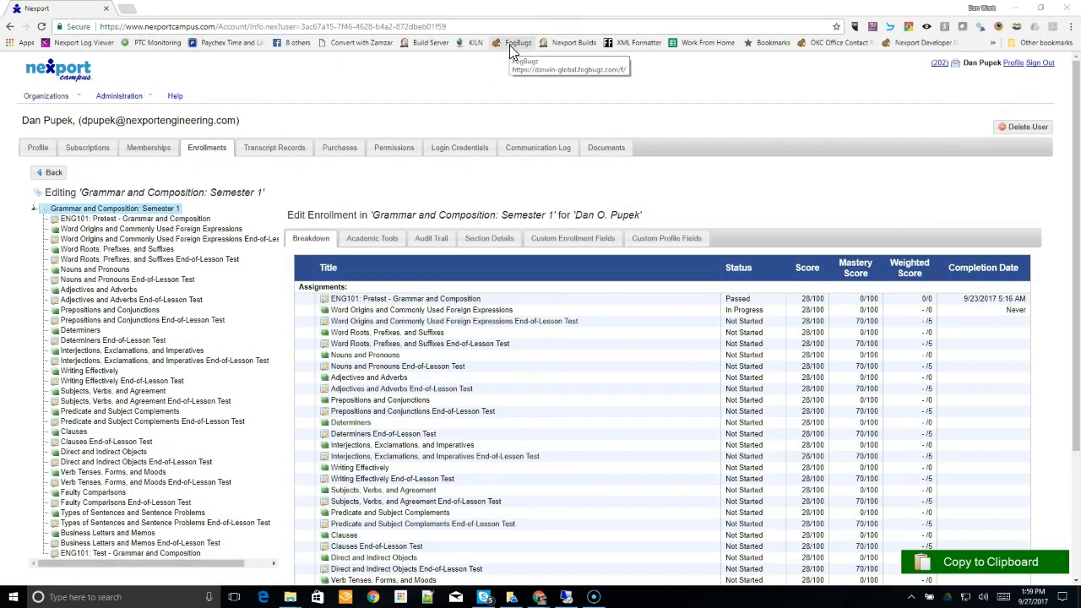
pyautogui.click(132, 12)
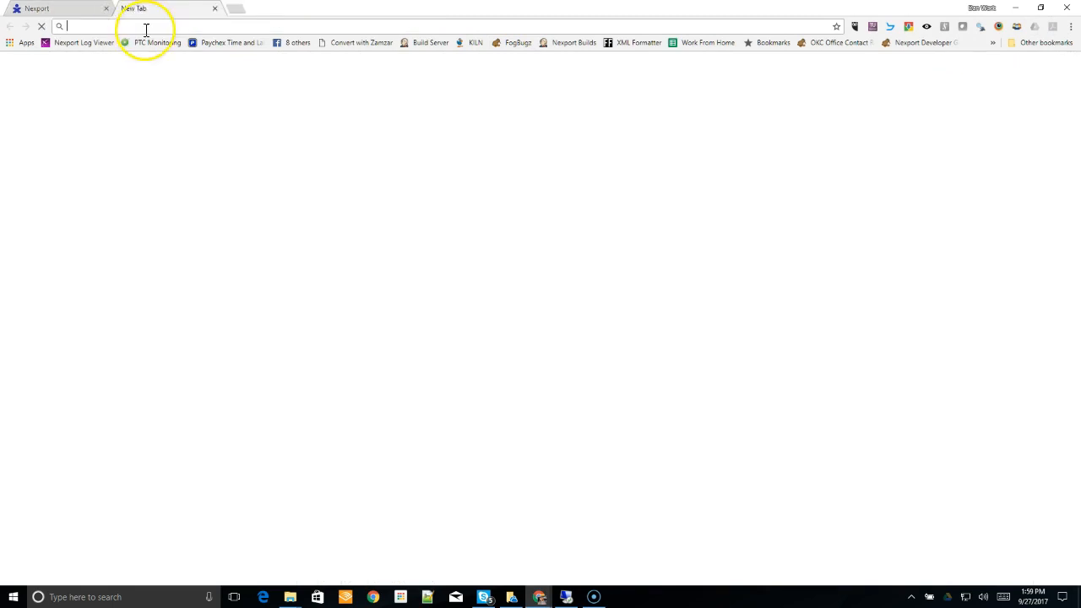
pyautogui.write('fogbugz')
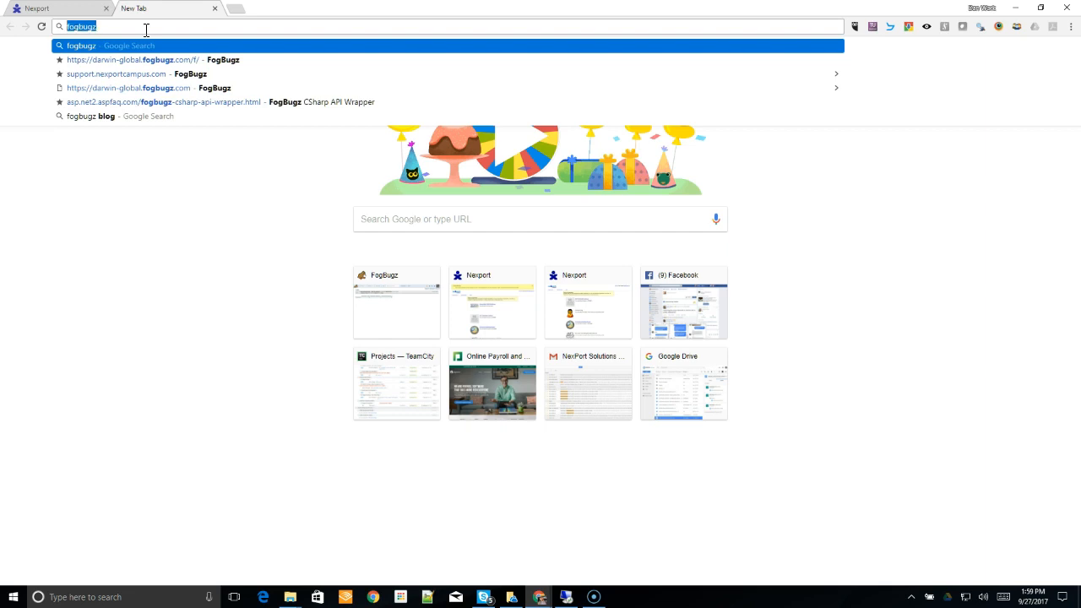
pyautogui.write('support')
pyautogui.press('Return')
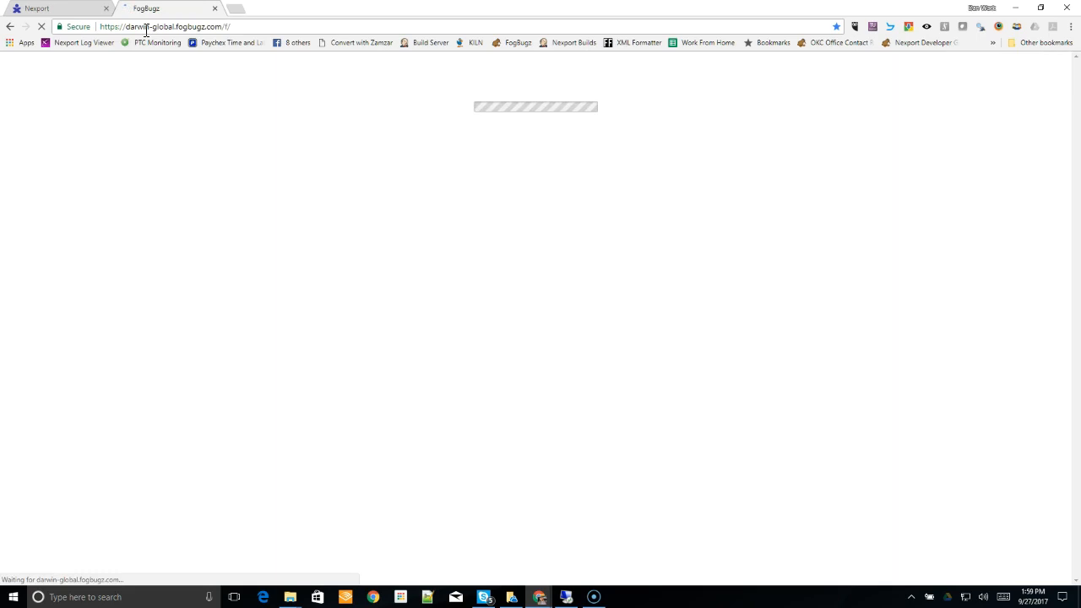
# Search the FogBugz cases for "skynet" and open case 146, Create SkyNet.
pyautogui.click(275, 145)
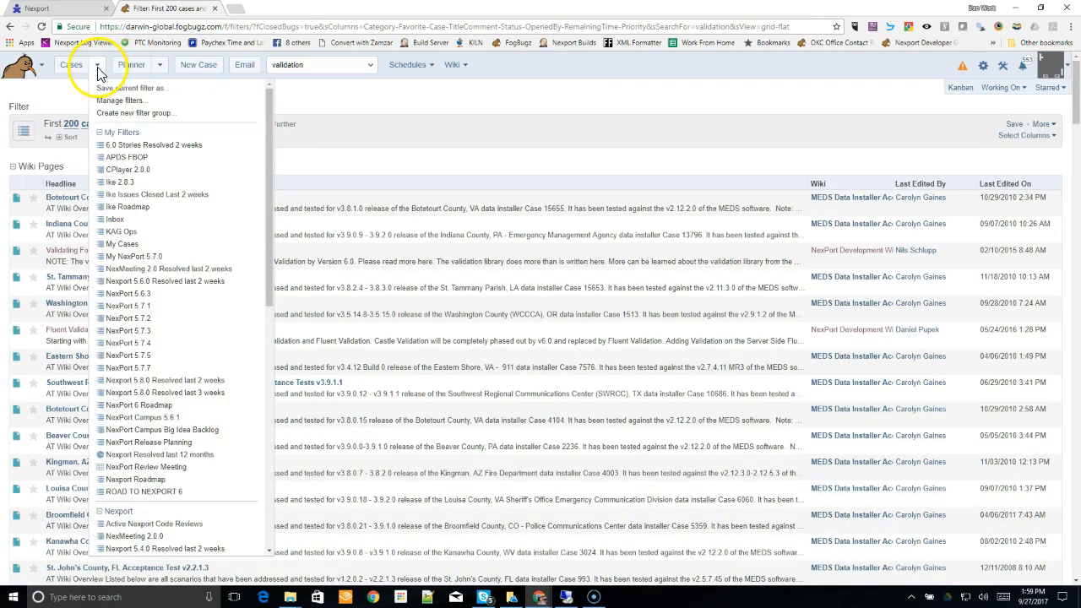
pyautogui.click(287, 64)
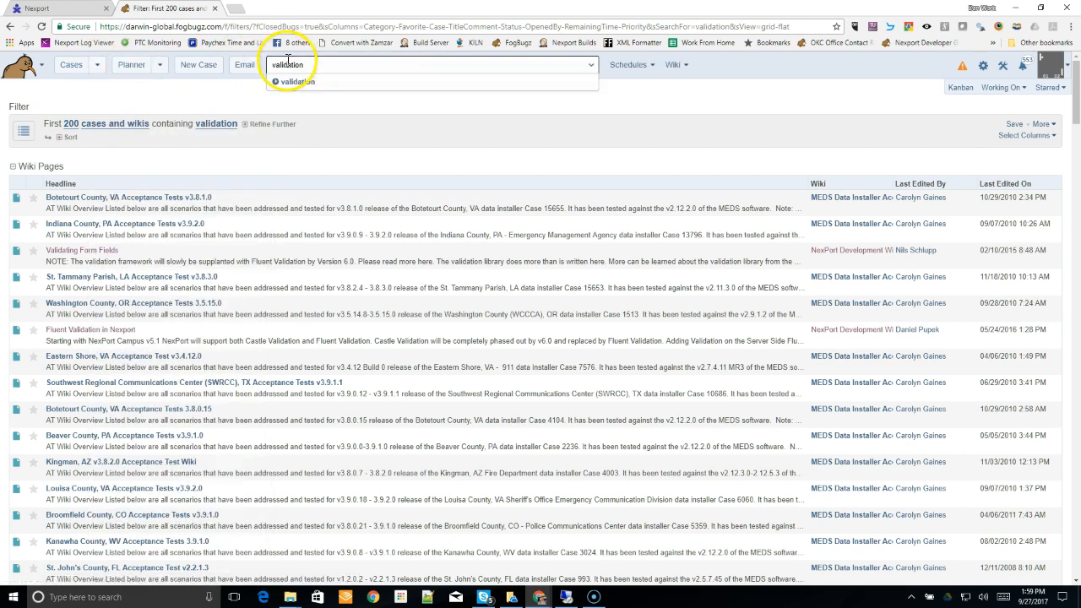
pyautogui.write('skynet')
pyautogui.press('Return')
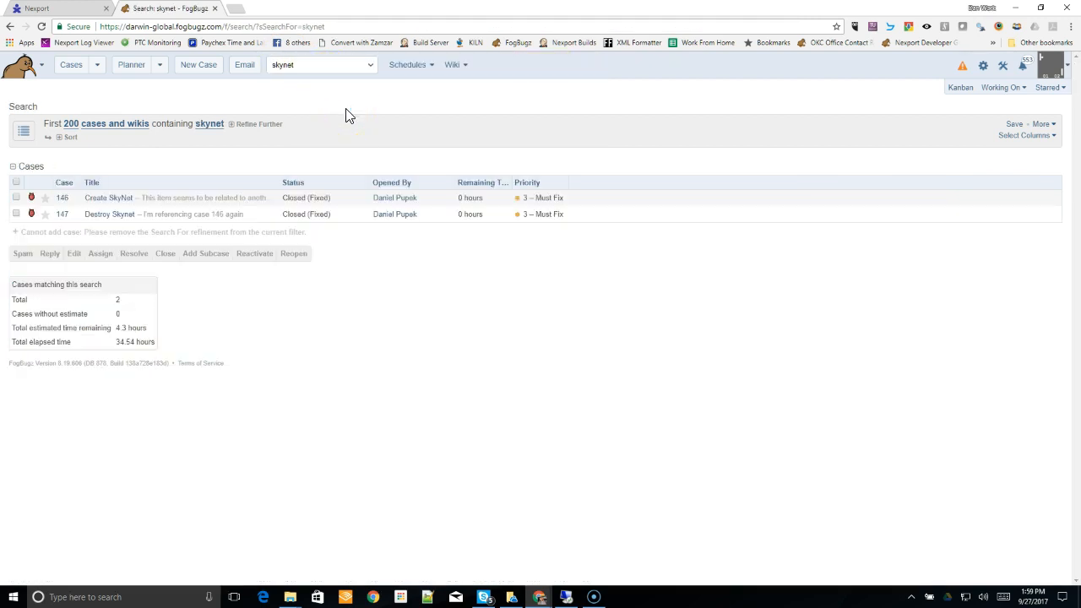
pyautogui.click(113, 201)
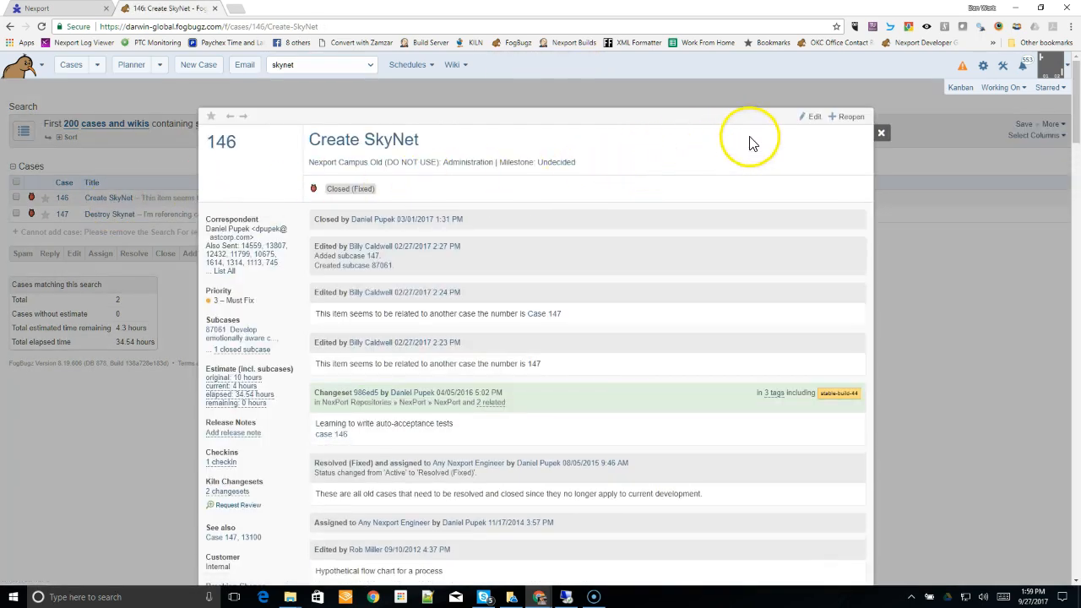
# Edit the case by entering "Text here" in the comment and pasting the annotated screenshot below it.
pyautogui.click(812, 120)
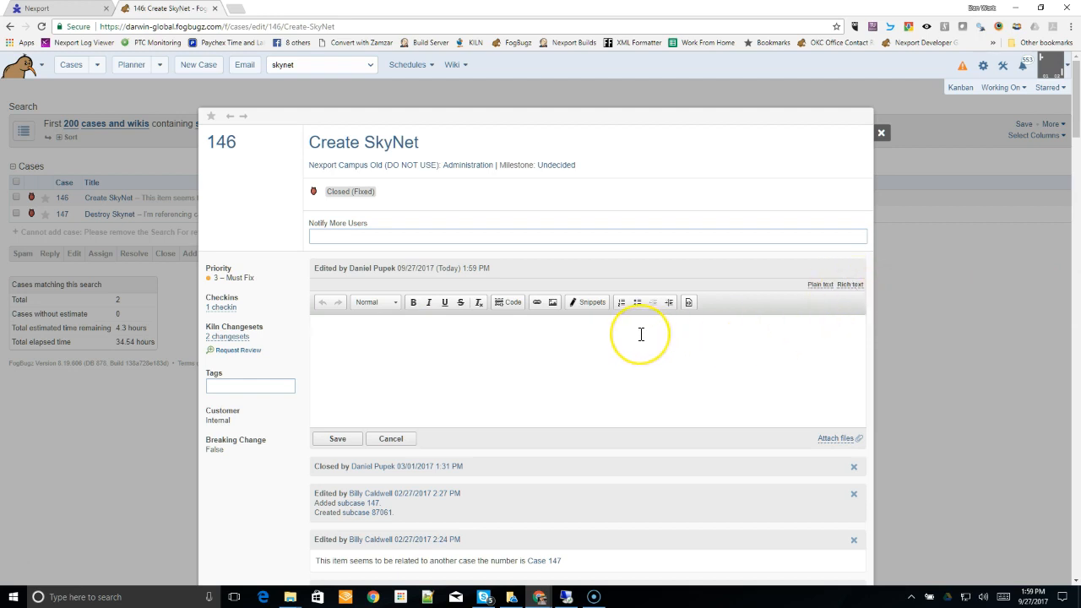
pyautogui.write('Text here')
pyautogui.rightClick(343, 353)
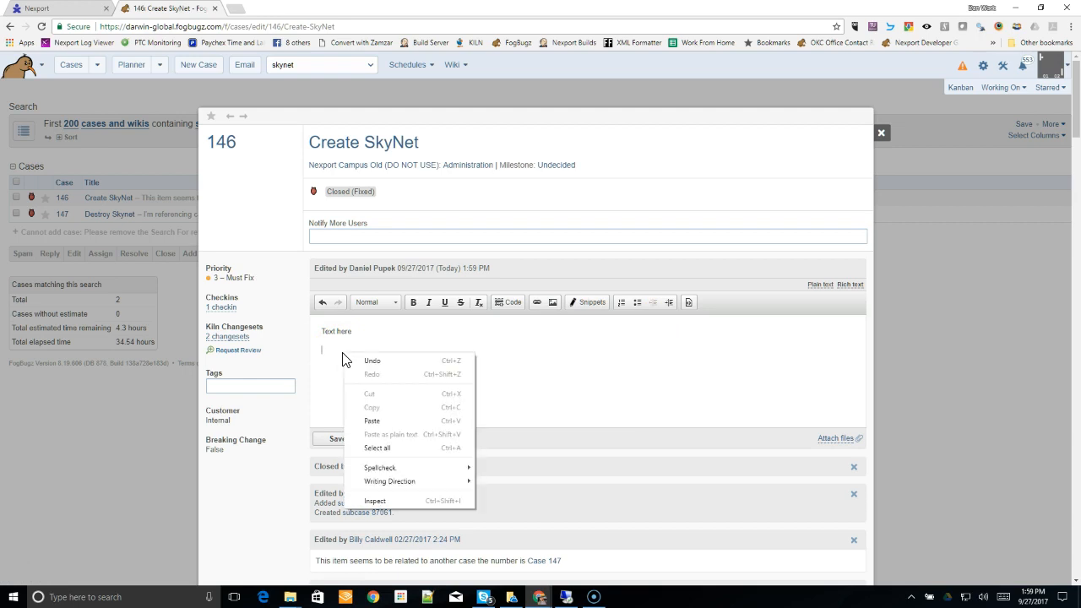
pyautogui.click(362, 422)
pyautogui.click(396, 359)
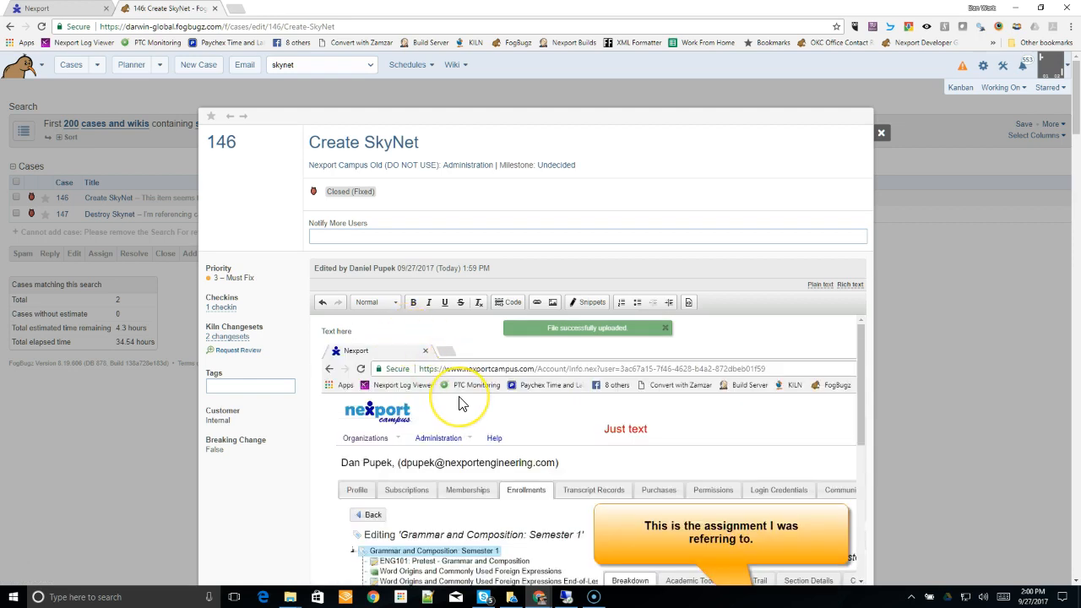
pyautogui.scroll(-5, 461, 404)
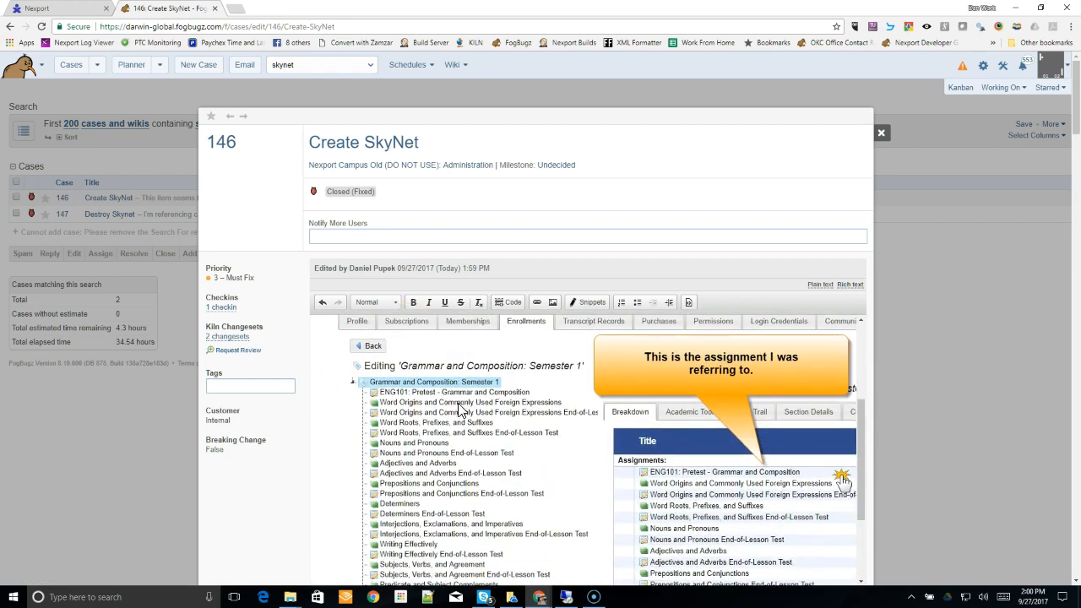
pyautogui.click(458, 404)
pyautogui.hotkey('ctrl', 'v')
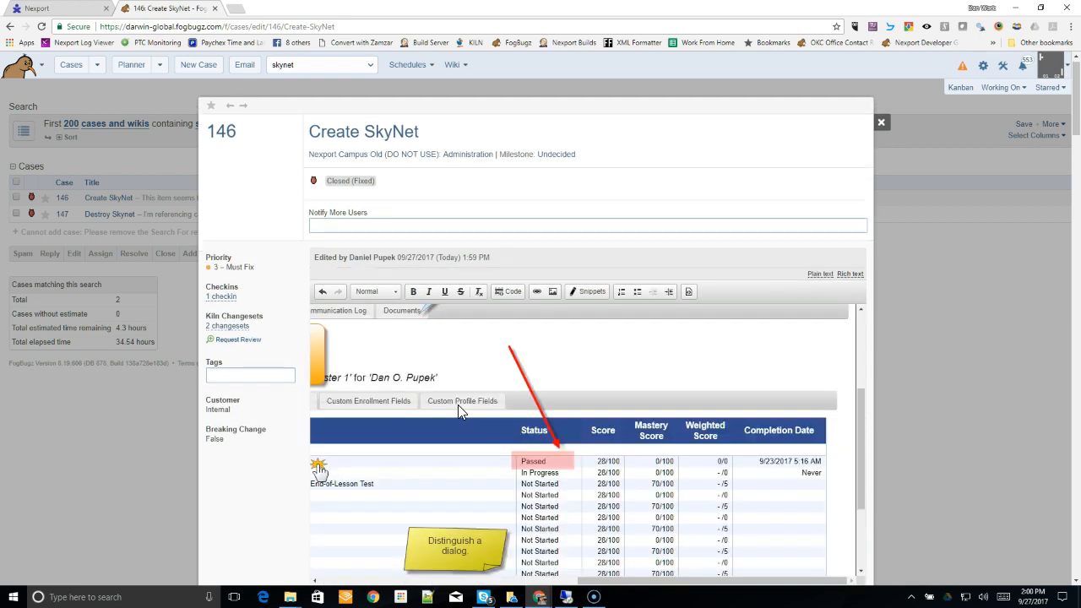
pyautogui.scroll(-5, 458, 405)
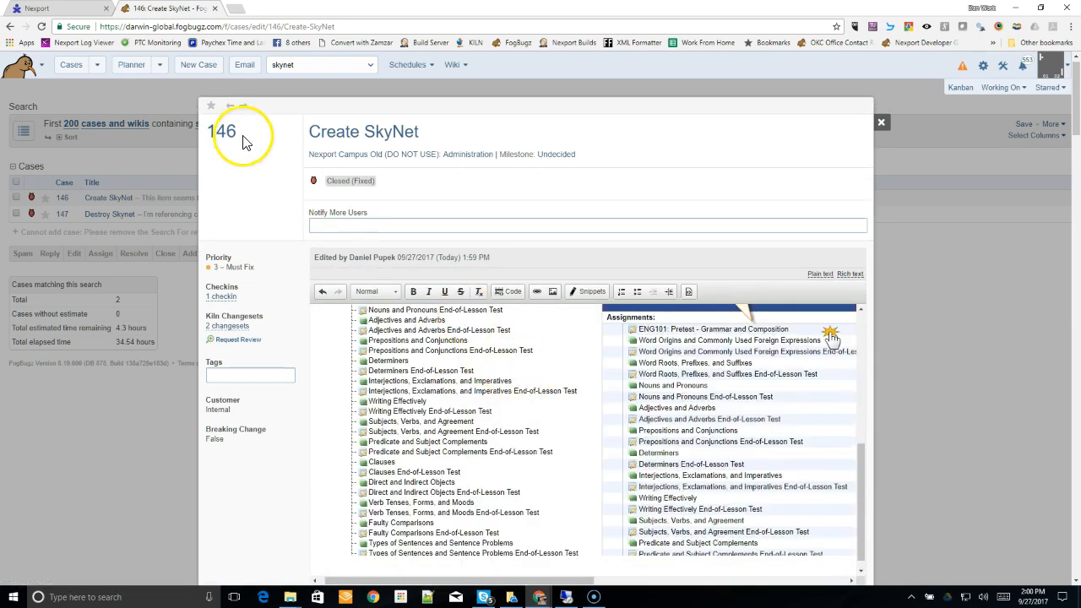
# Return to the Nexport enrollment page and capture a region of about 924 × 470 pixels around the upper Breakdown table with Bug Shooting.
pyautogui.click(76, 8)
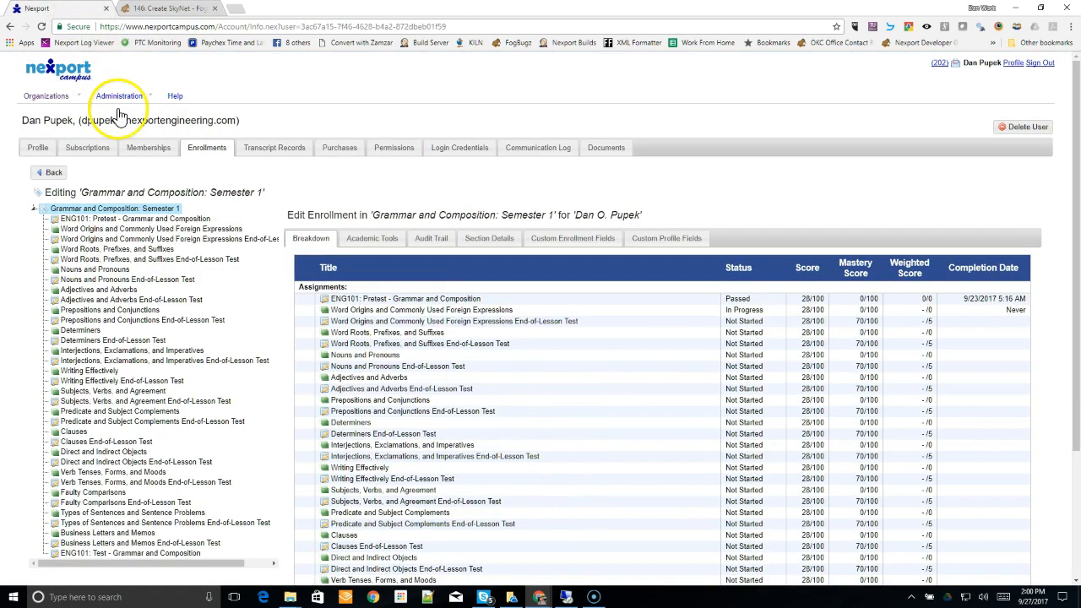
pyautogui.click(911, 597)
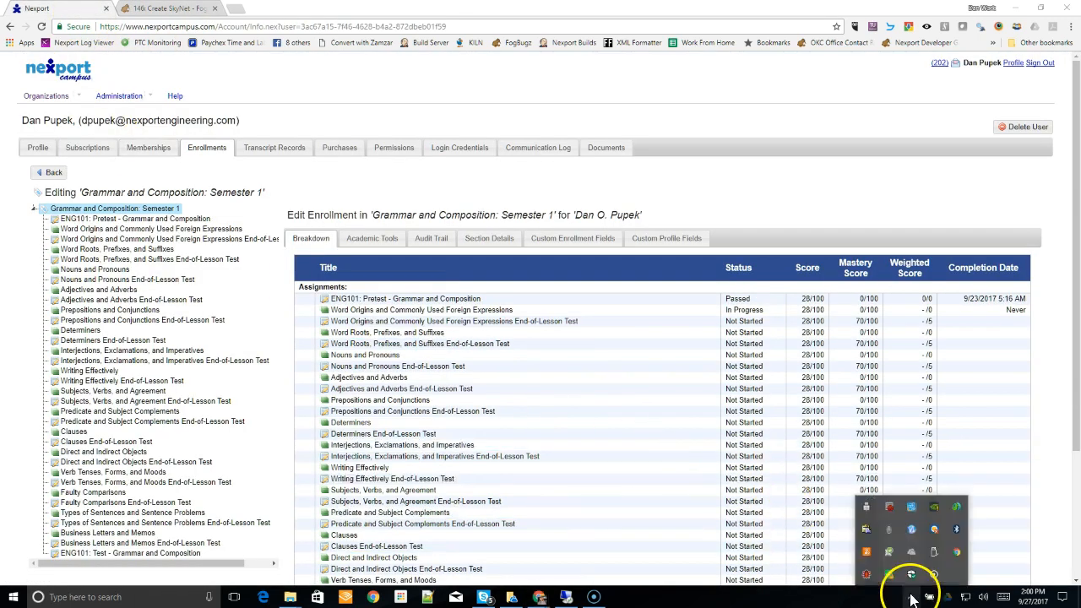
pyautogui.click(867, 574)
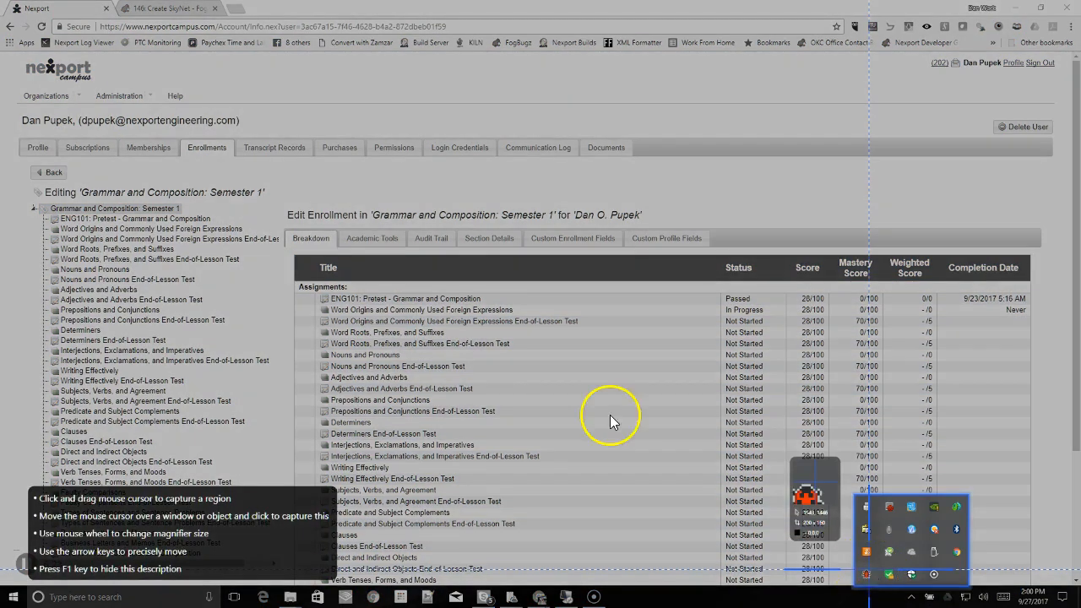
pyautogui.moveTo(266, 182); pyautogui.dragTo(786, 448)
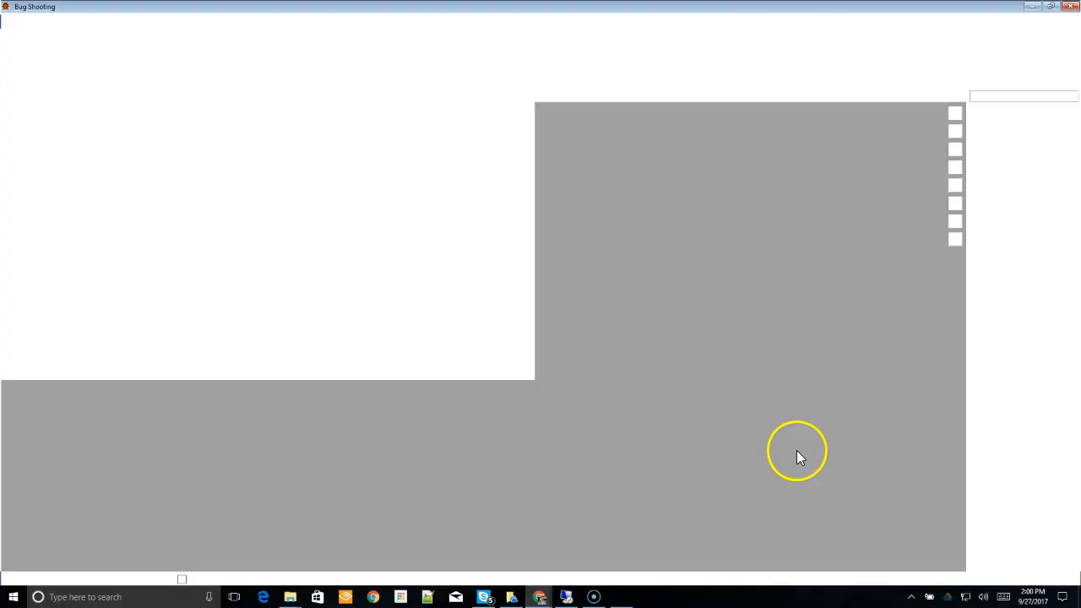
# Add a yellow sticky note reading "Annotate this" over the assignment list with 24-point text, and copy the annotated capture to the clipboard.
pyautogui.click(201, 53)
pyautogui.moveTo(310, 245); pyautogui.dragTo(425, 314)
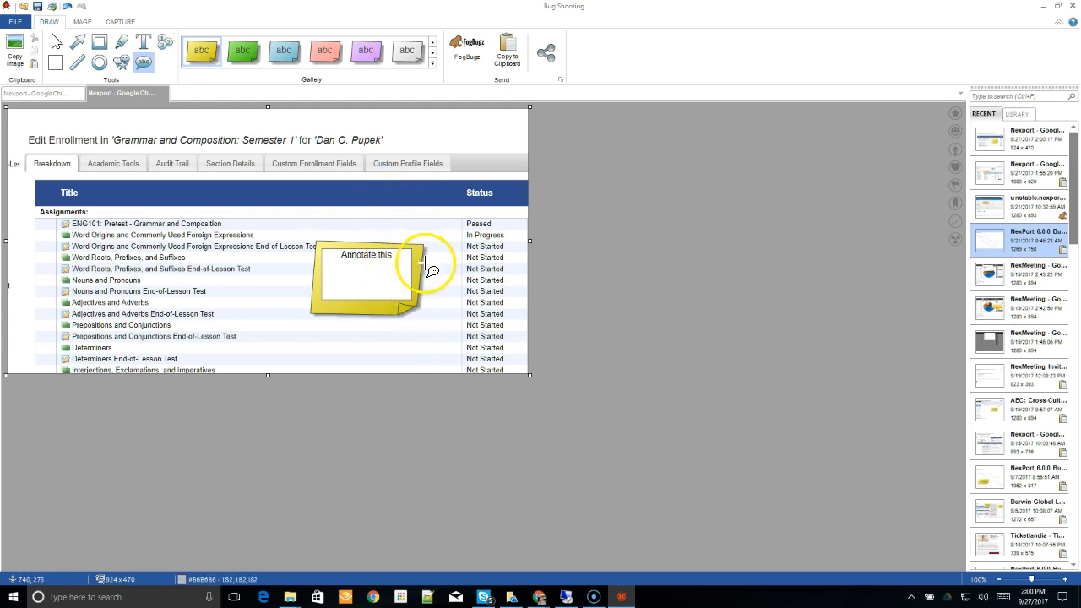
pyautogui.click(425, 263)
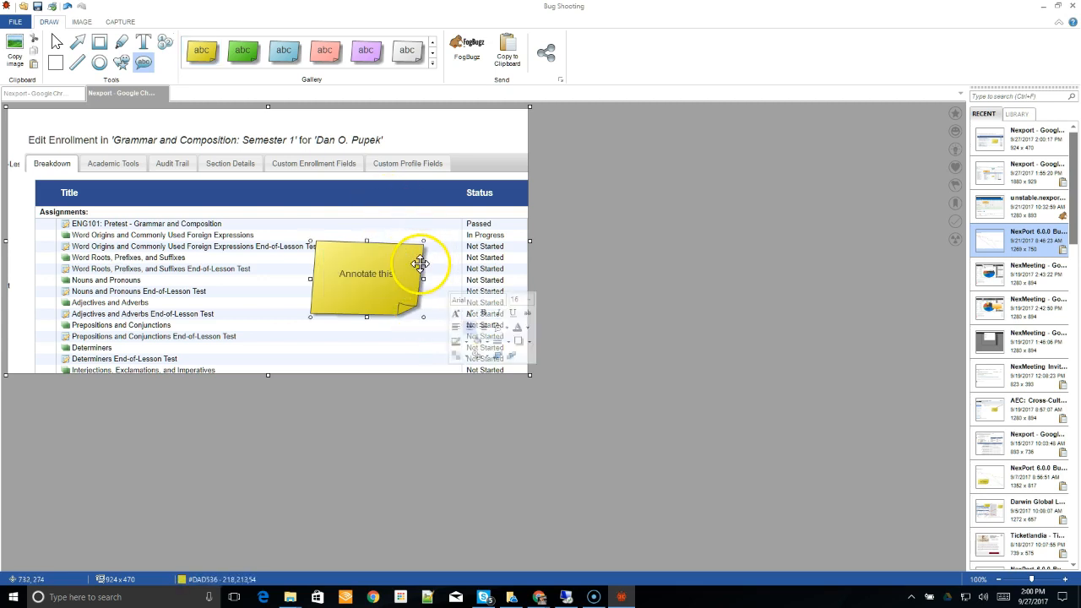
pyautogui.click(457, 316)
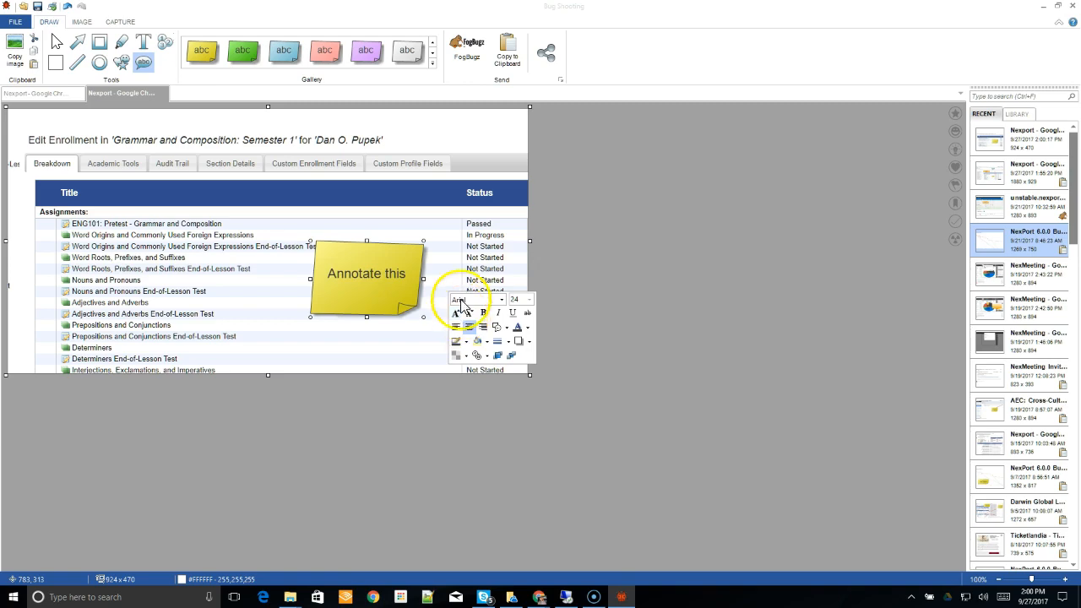
pyautogui.click(506, 57)
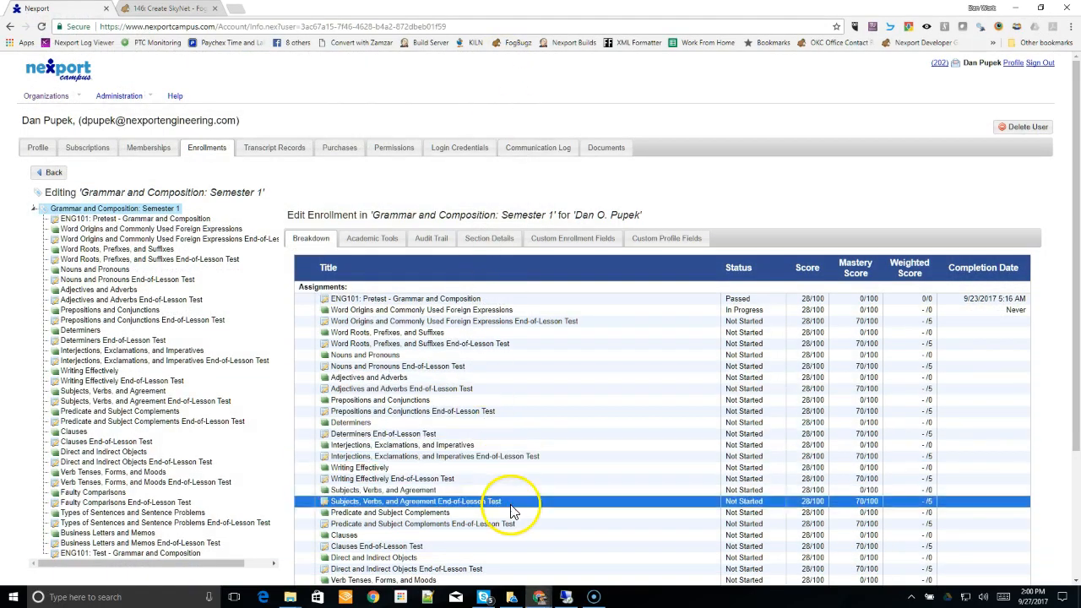
# Paste the second annotated capture below the first screenshot in the comment of FogBugz case 146 and save the edit.
pyautogui.click(185, 15)
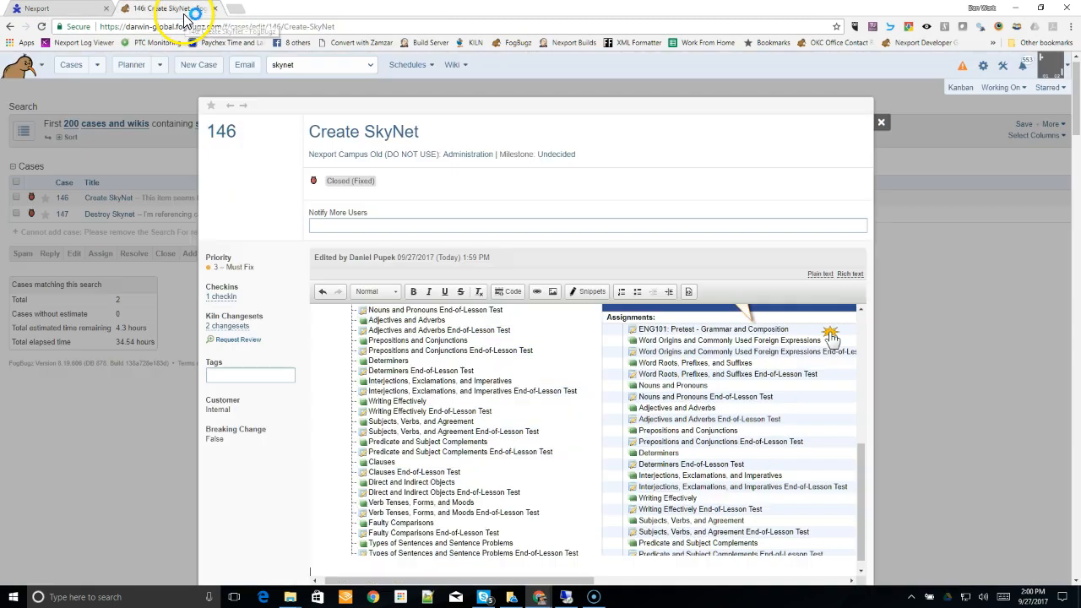
pyautogui.click(731, 487)
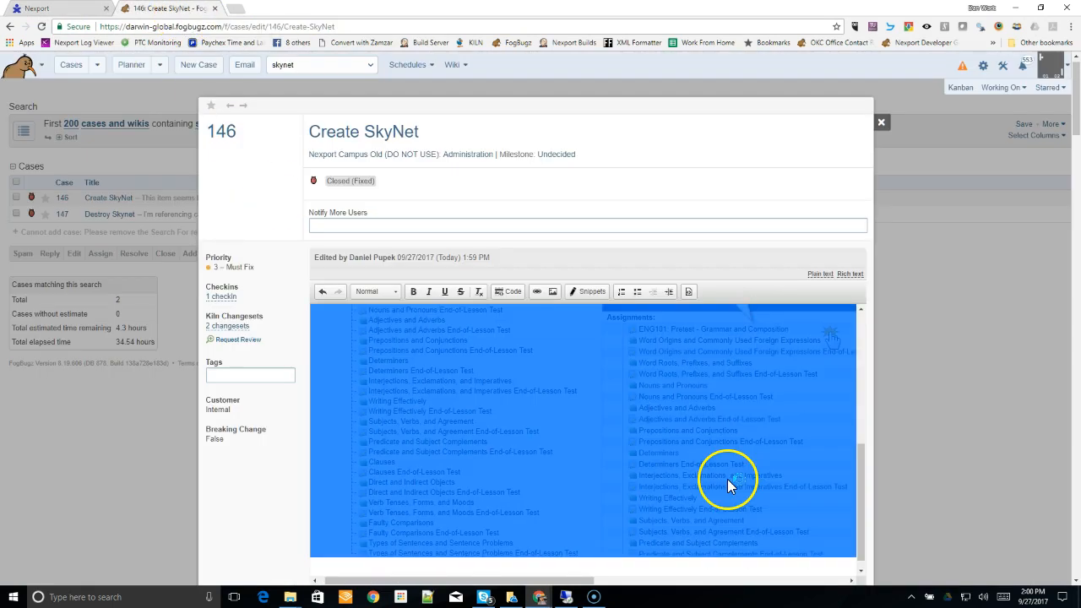
pyautogui.hotkey('ctrl', 'v')
pyautogui.hotkey('ctrl', 'z')
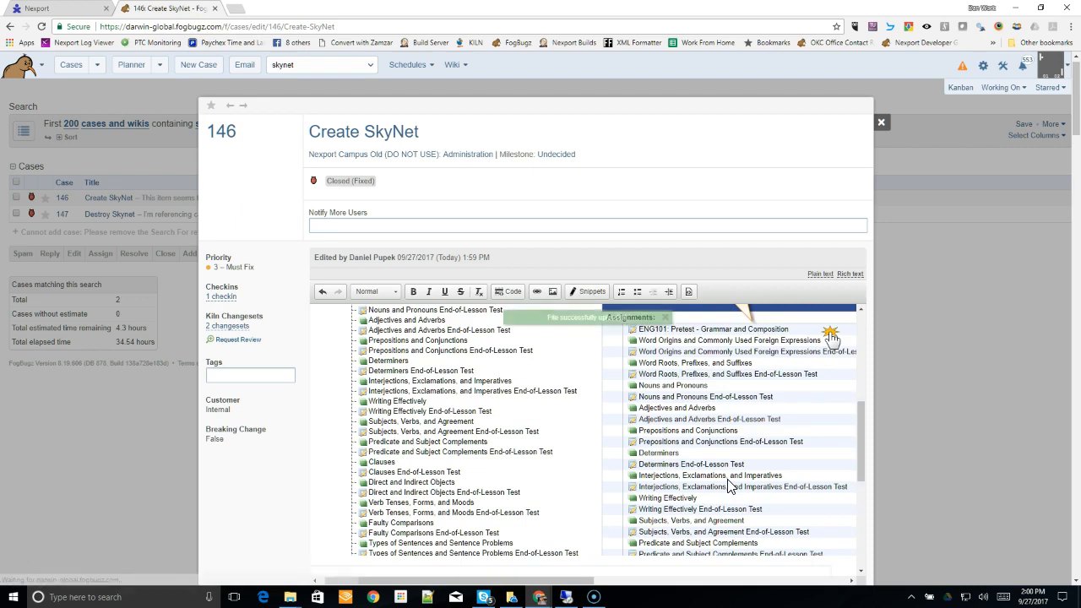
pyautogui.moveTo(690, 463); pyautogui.dragTo(666, 498)
pyautogui.scroll(-6, 639, 494)
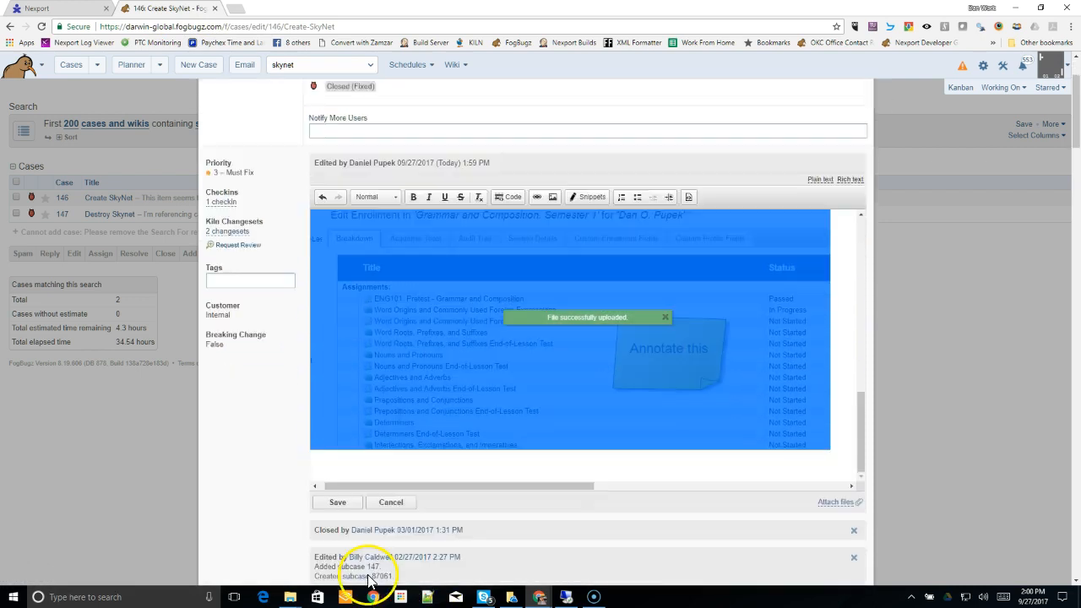
pyautogui.click(336, 485)
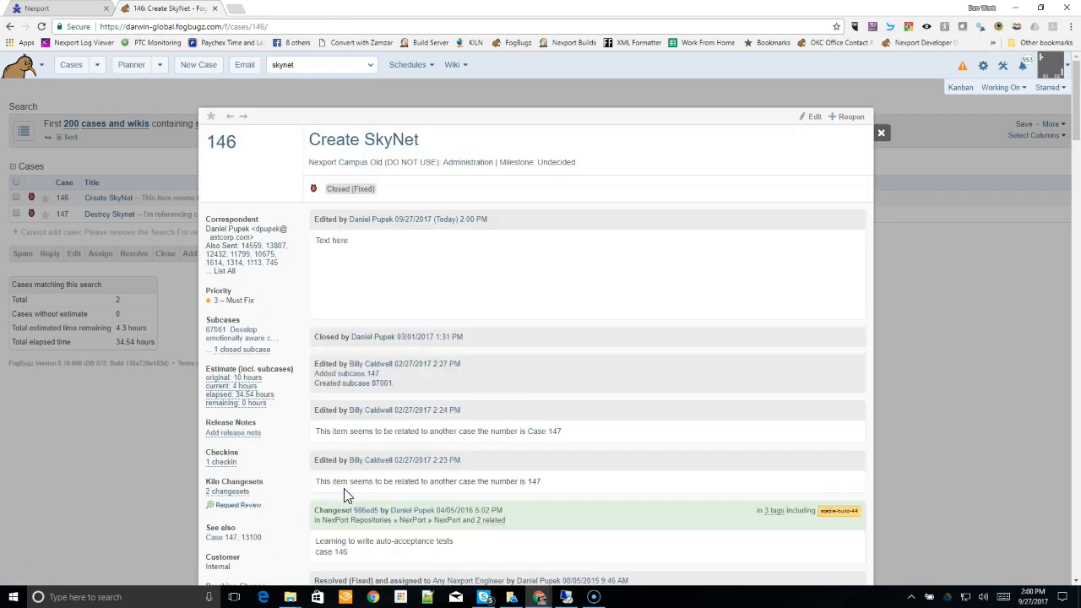
pyautogui.click(356, 483)
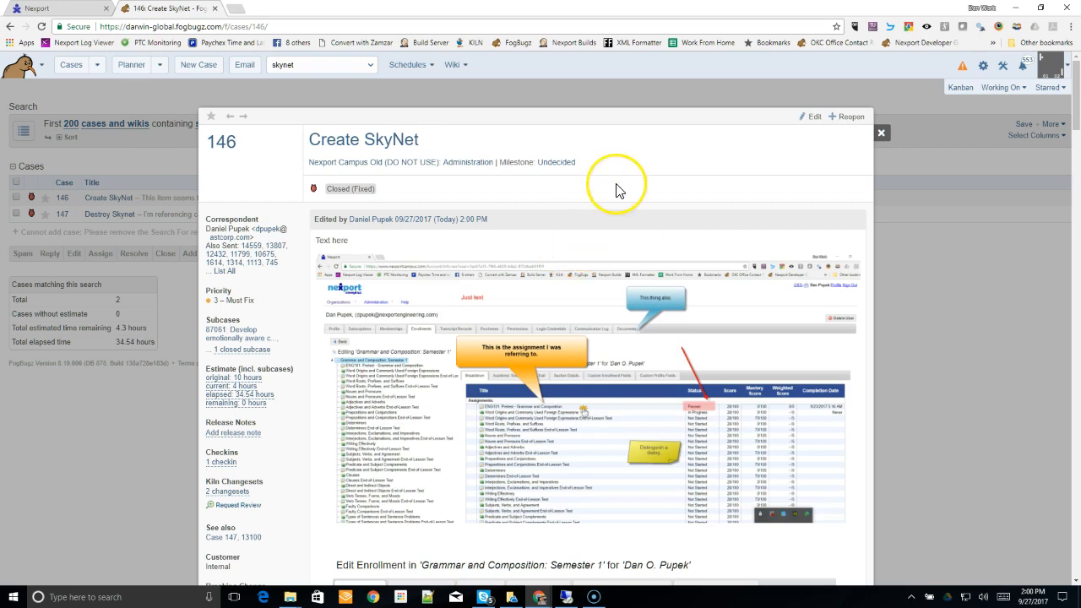
# Examine both annotated screenshots in the saved comment of case 146.
pyautogui.scroll(-3, 617, 190)
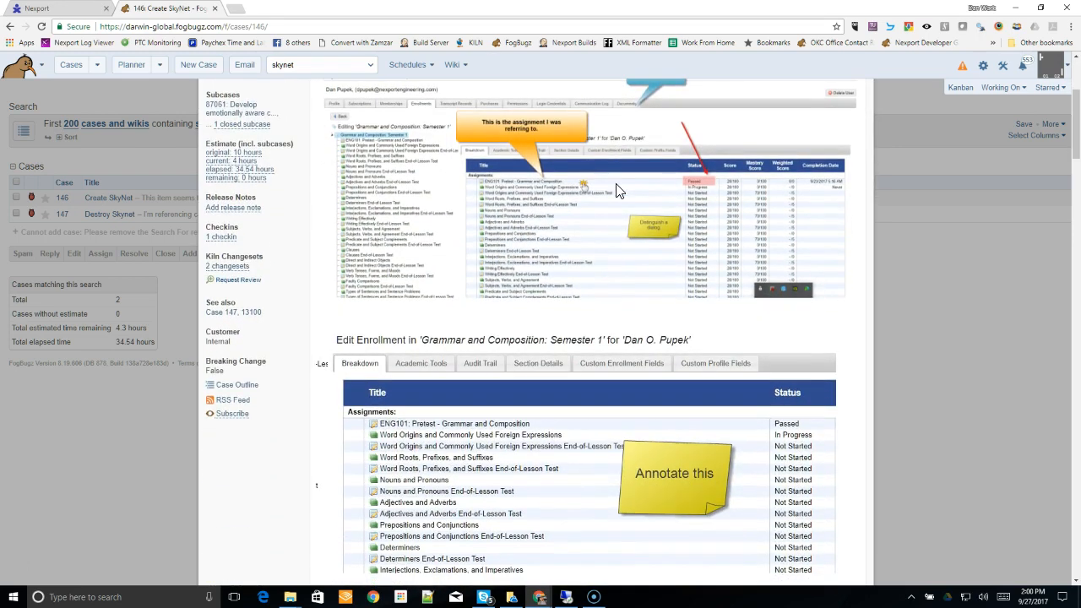
pyautogui.scroll(-3, 616, 190)
pyautogui.click(614, 223)
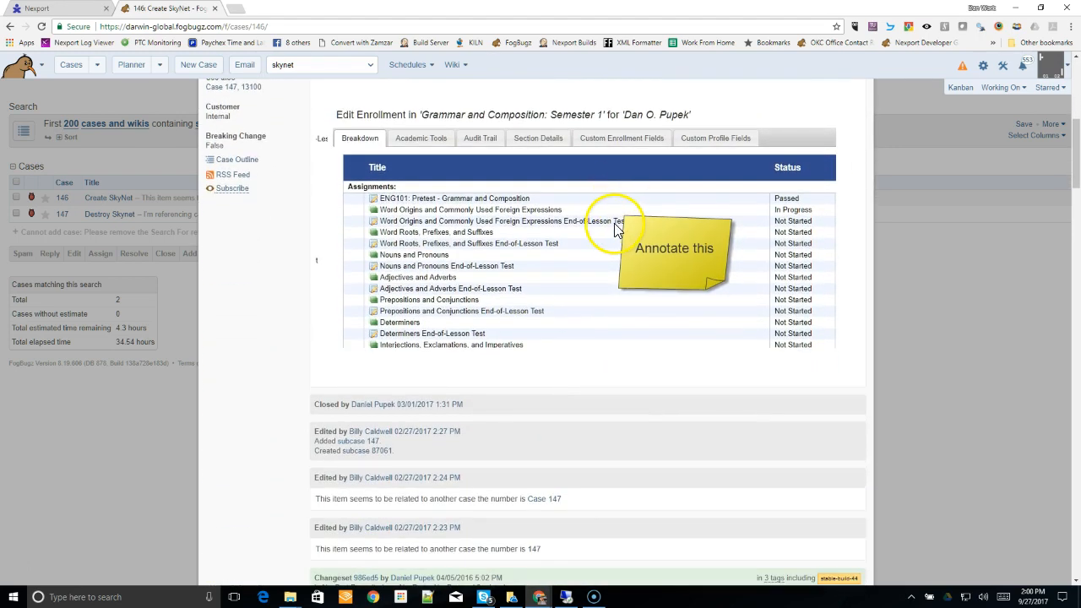
pyautogui.scroll(5, 615, 224)
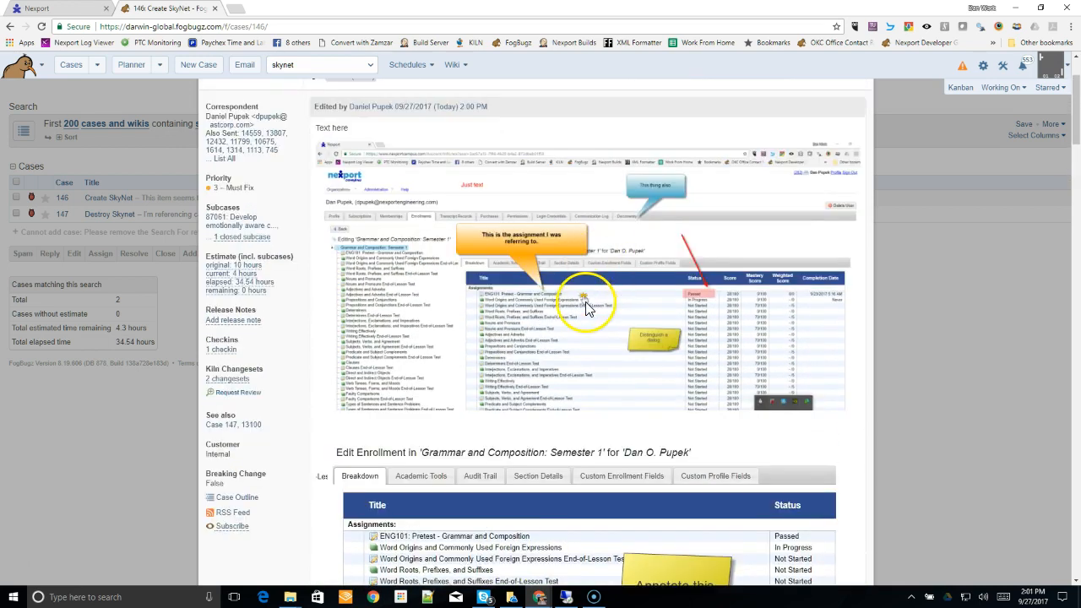
pyautogui.scroll(2, 588, 309)
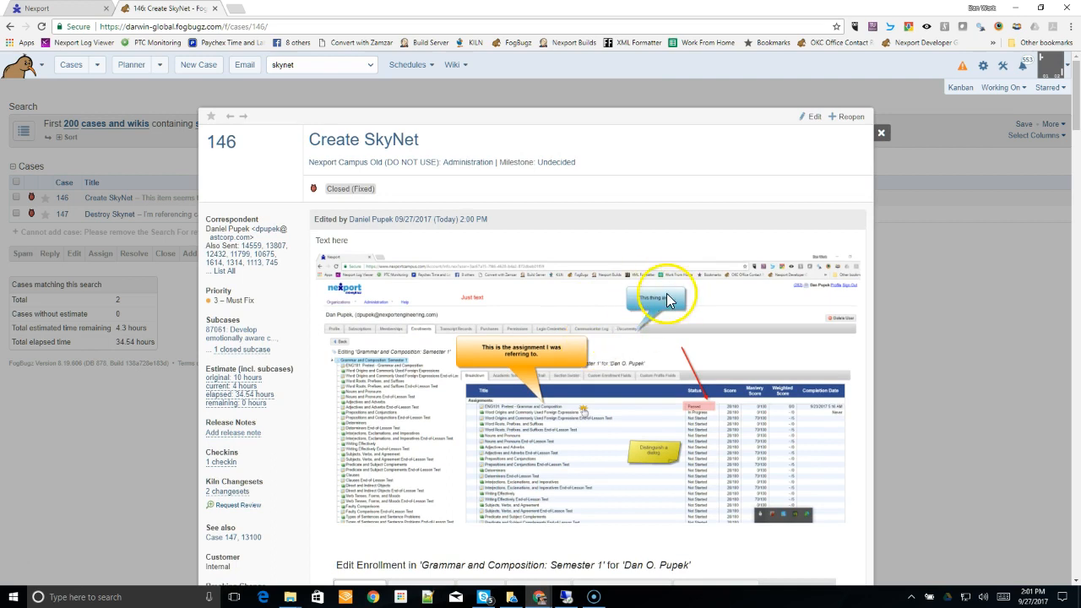
pyautogui.scroll(-4, 619, 452)
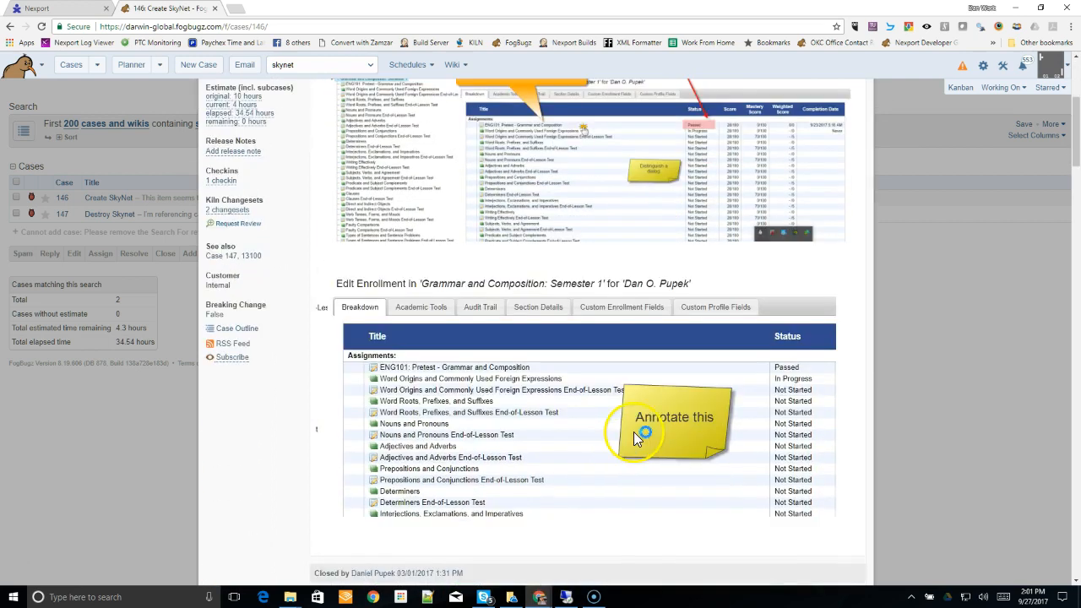
pyautogui.scroll(4, 633, 431)
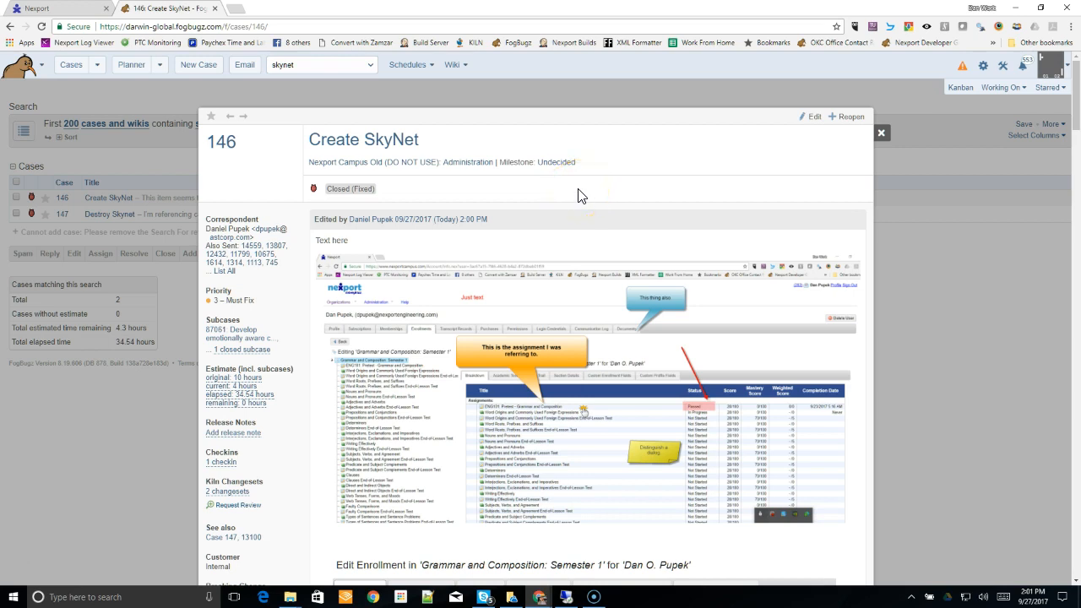
# Edit case 146 again, enter the comment "Case 147 Text Text Text" and save it.
pyautogui.click(806, 117)
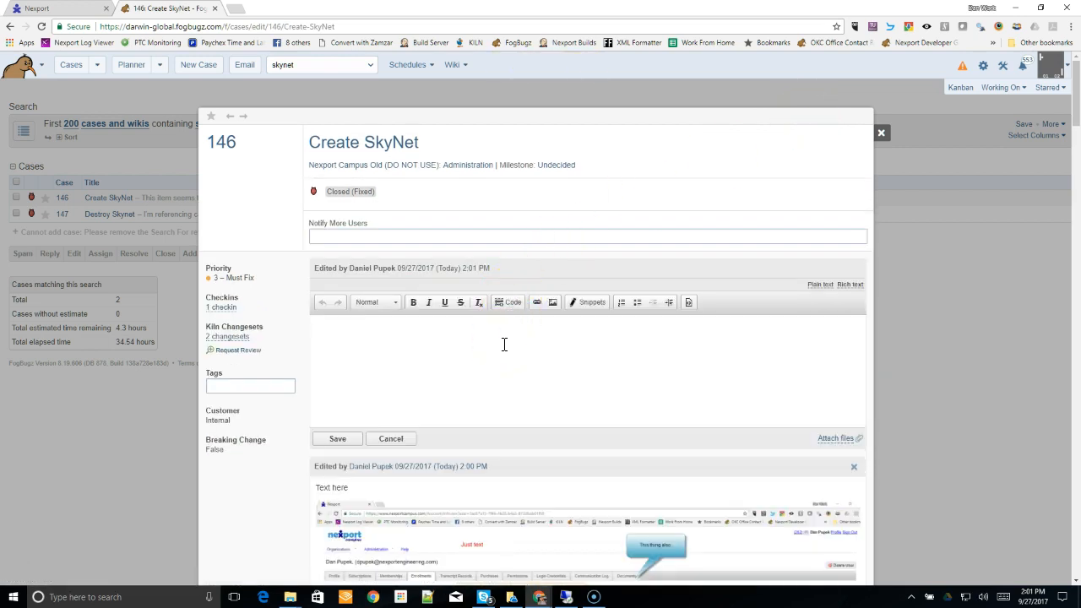
pyautogui.write('Case 147')
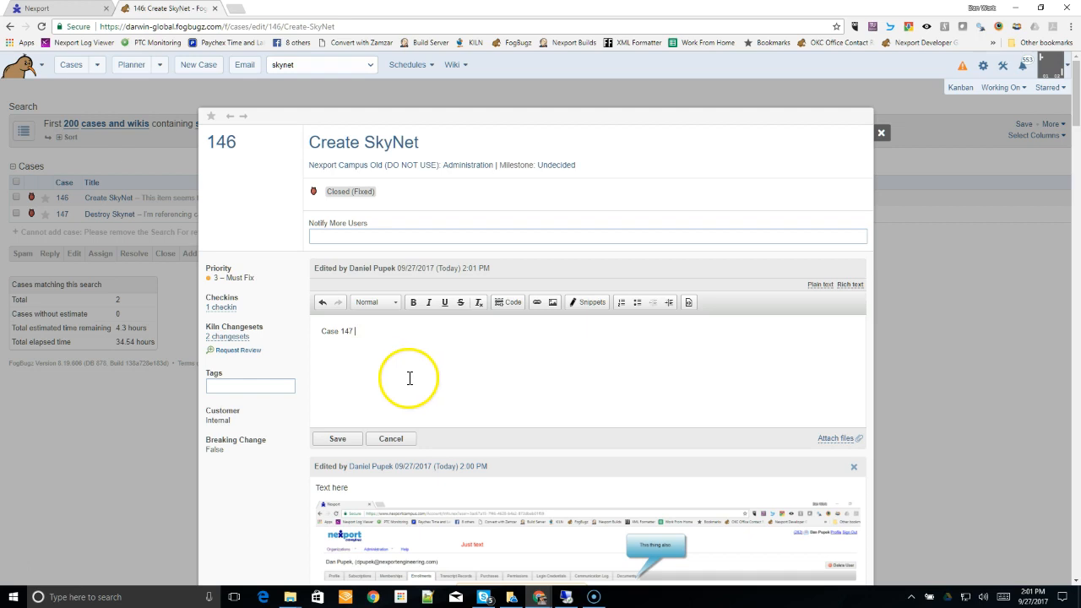
pyautogui.click(348, 441)
pyautogui.write('Text Text Text')
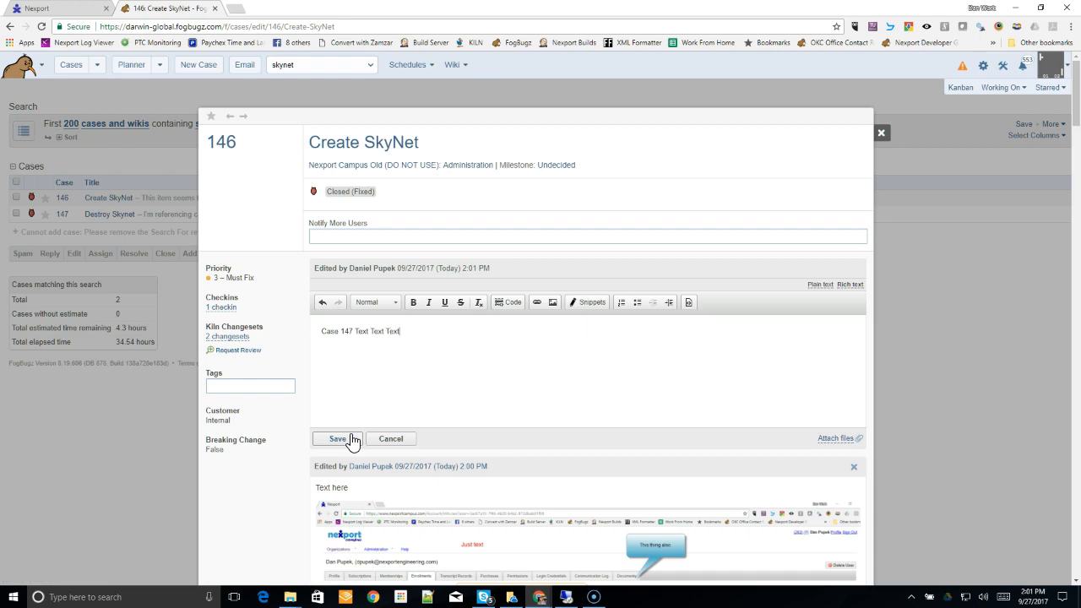
pyautogui.click(337, 439)
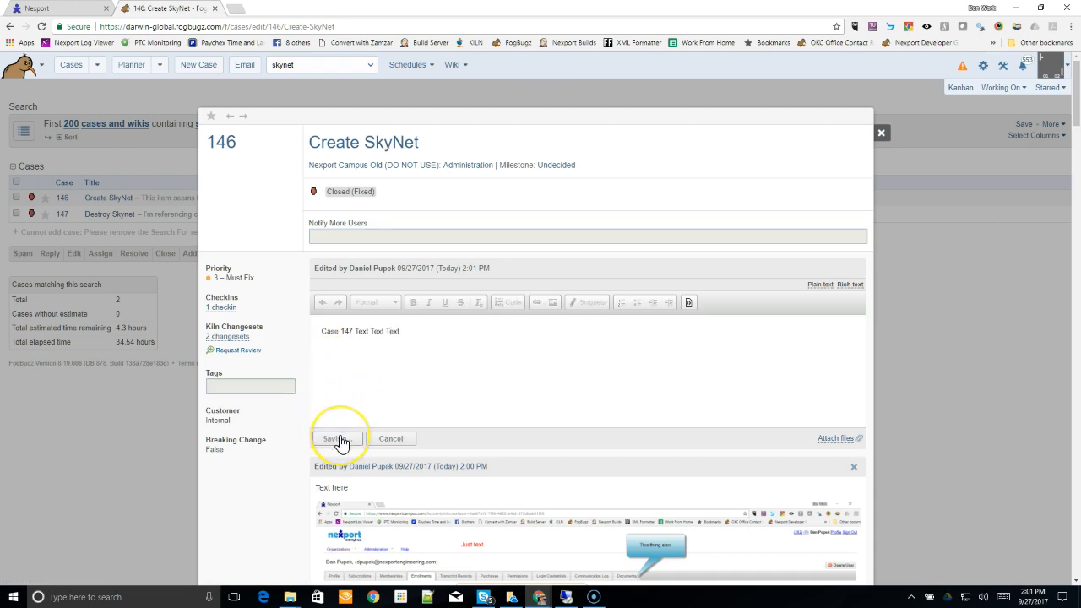
pyautogui.click(353, 419)
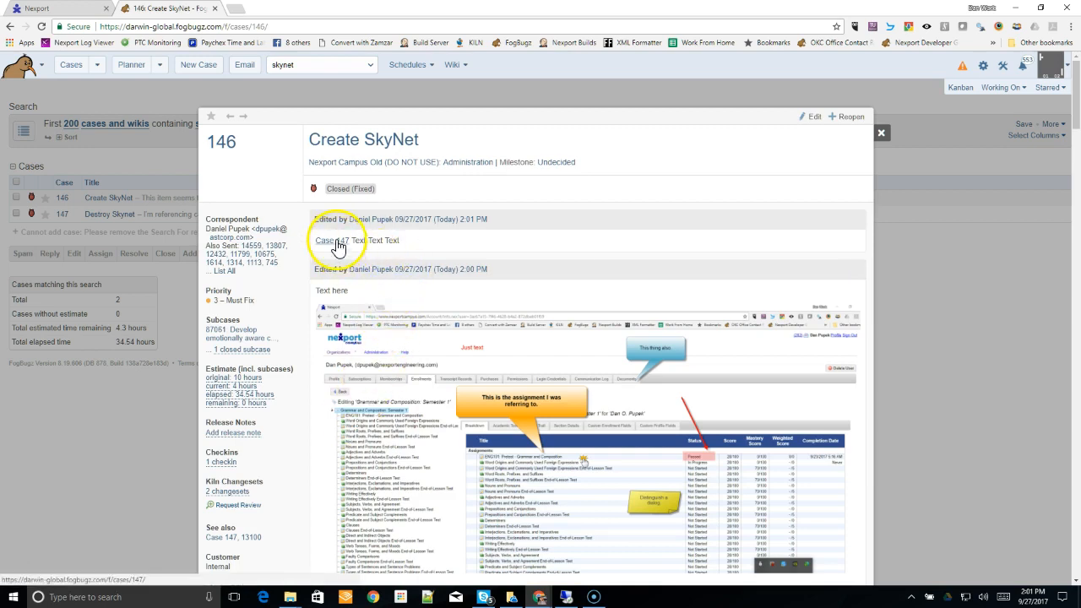
# Preview the linked Case 147 reference in the newest comment and open that case.
pyautogui.moveTo(338, 247)
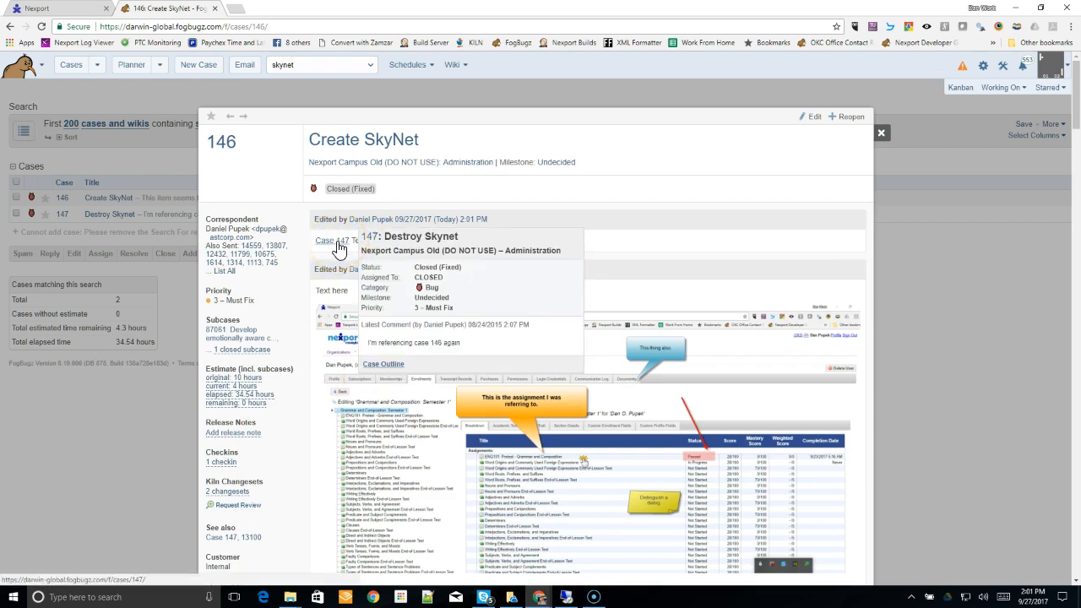
pyautogui.click(338, 245)
pyautogui.click(335, 243)
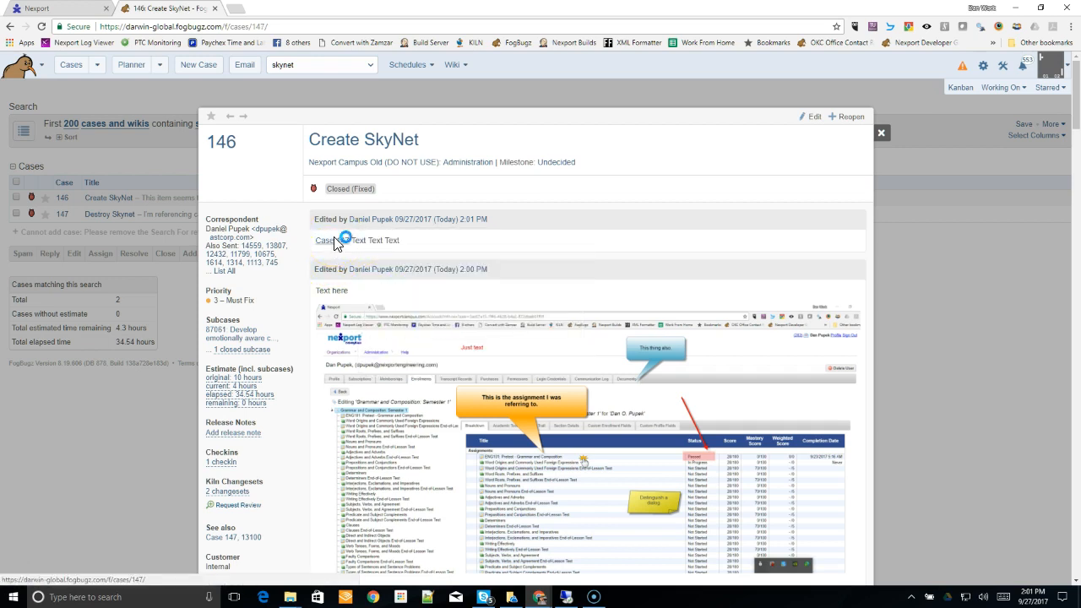